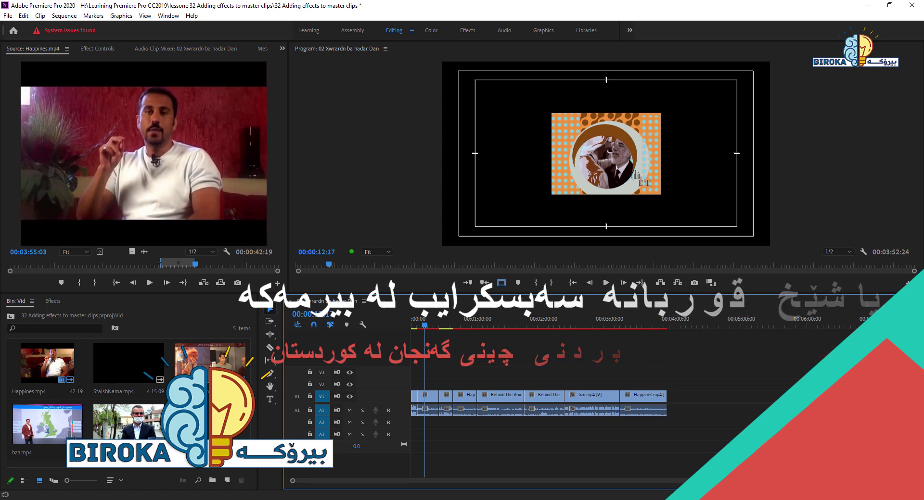
- Examine the arrangement of clips along the sequence and place the playhead at 00:00:01:09
{"action": "left_click_drag", "start_coordinate": [696, 481], "coordinate": [637, 490]}
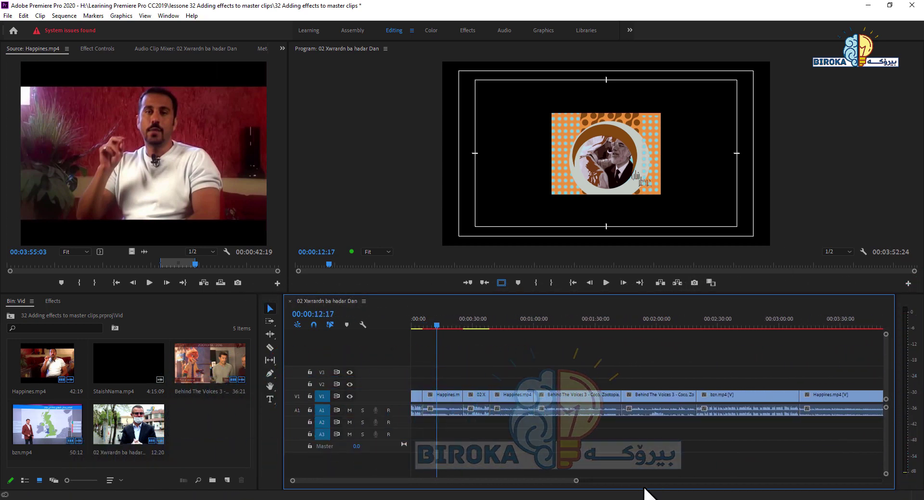
{"action": "left_click", "coordinate": [546, 484]}
{"action": "left_click_drag", "start_coordinate": [558, 483], "coordinate": [536, 484]}
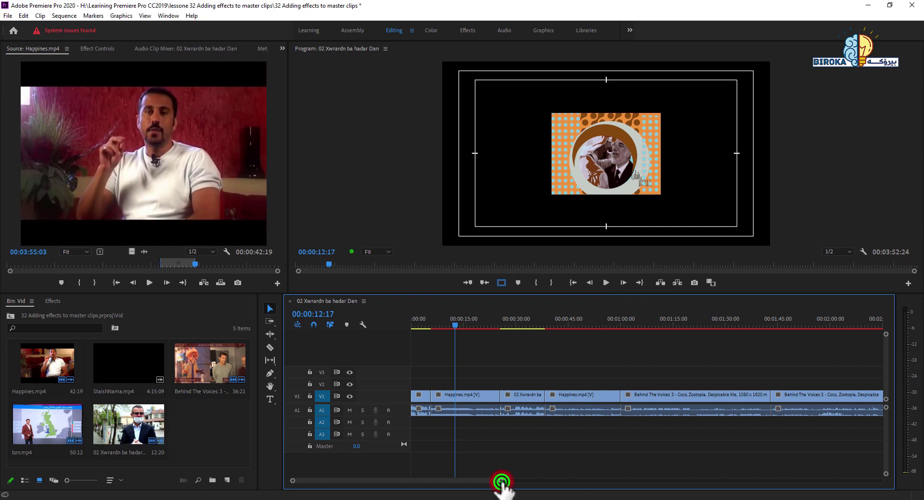
{"action": "left_click_drag", "start_coordinate": [502, 482], "coordinate": [590, 498]}
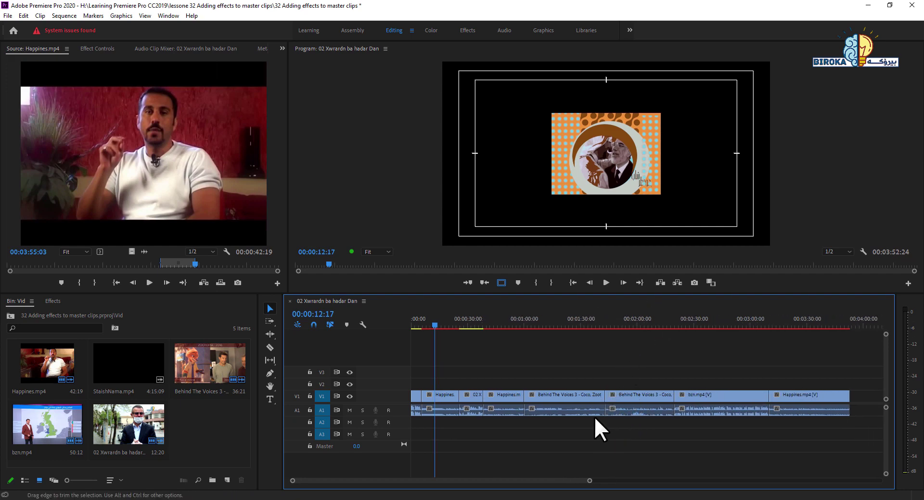
{"action": "left_click", "coordinate": [539, 481]}
{"action": "left_click_drag", "start_coordinate": [590, 481], "coordinate": [505, 491]}
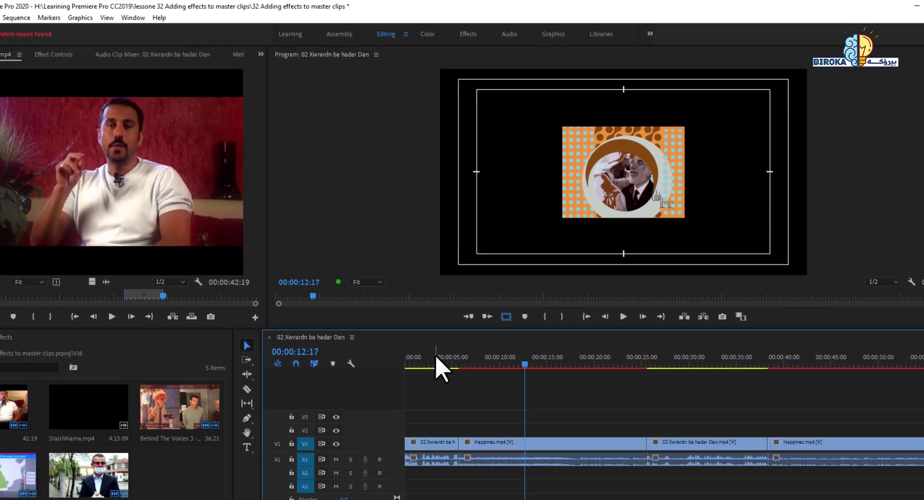
{"action": "left_click", "coordinate": [423, 326]}
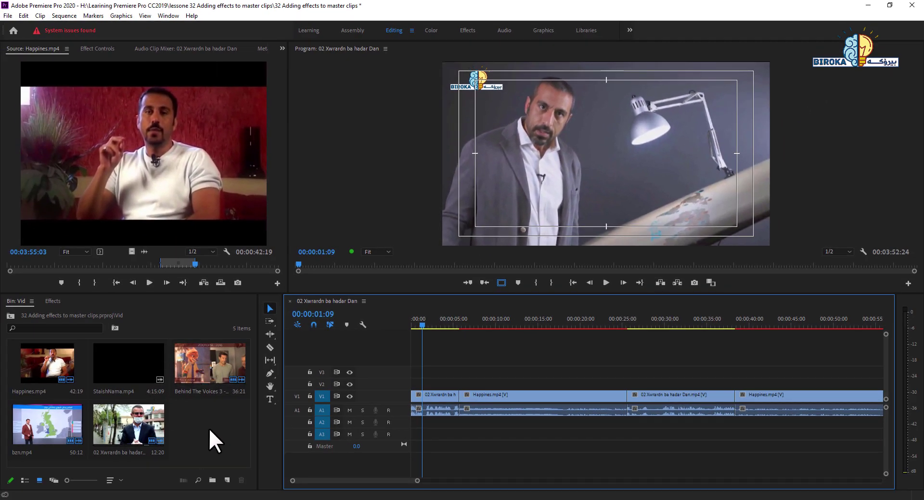
{"action": "left_click", "coordinate": [222, 430]}
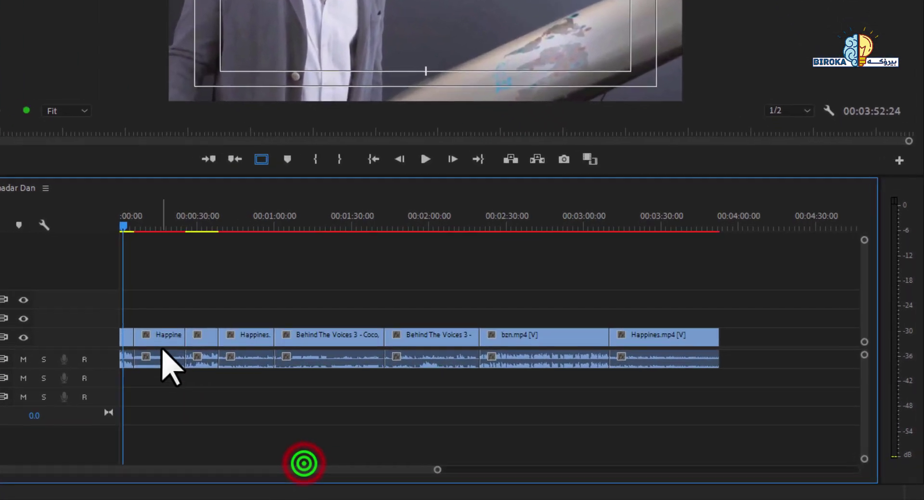
- Preview the footage at several points along the sequence, from the first Happines.mp4 clip through to bzn.mp4
{"action": "left_click", "coordinate": [162, 340]}
{"action": "left_click", "coordinate": [212, 334]}
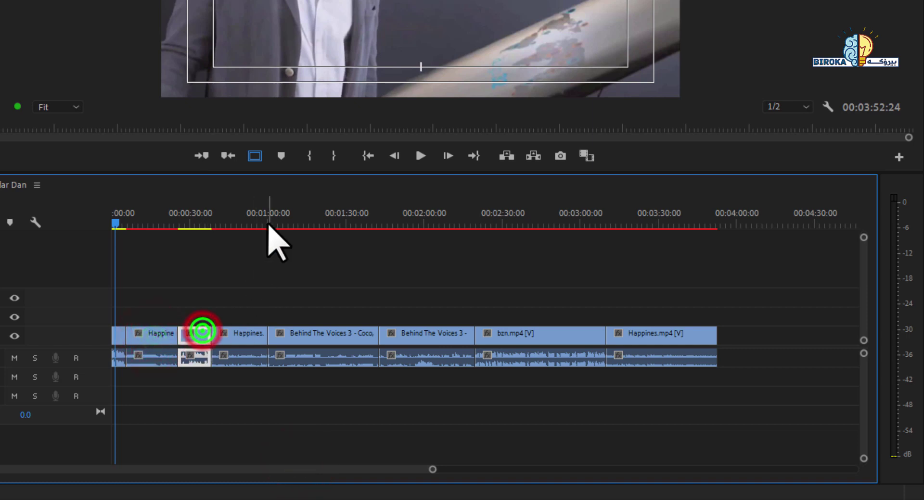
{"action": "left_click", "coordinate": [146, 220]}
{"action": "left_click", "coordinate": [231, 215]}
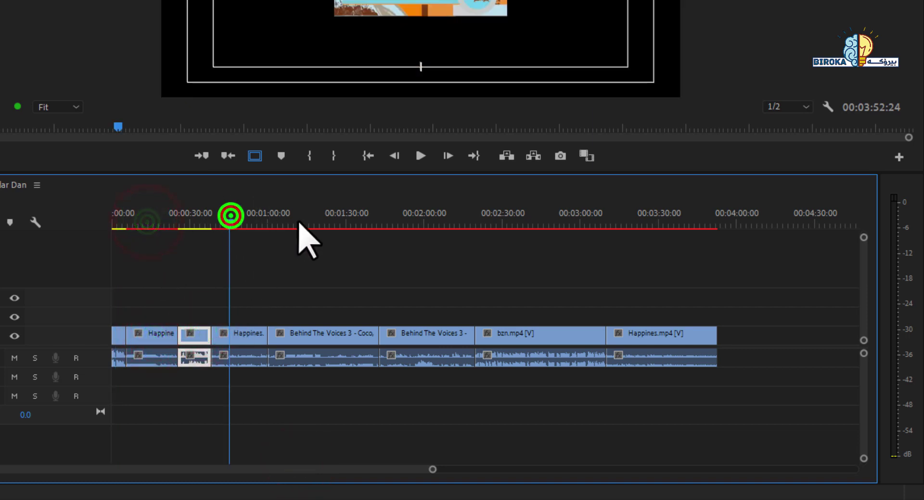
{"action": "left_click", "coordinate": [316, 215]}
{"action": "left_click", "coordinate": [434, 226]}
{"action": "left_click", "coordinate": [572, 219]}
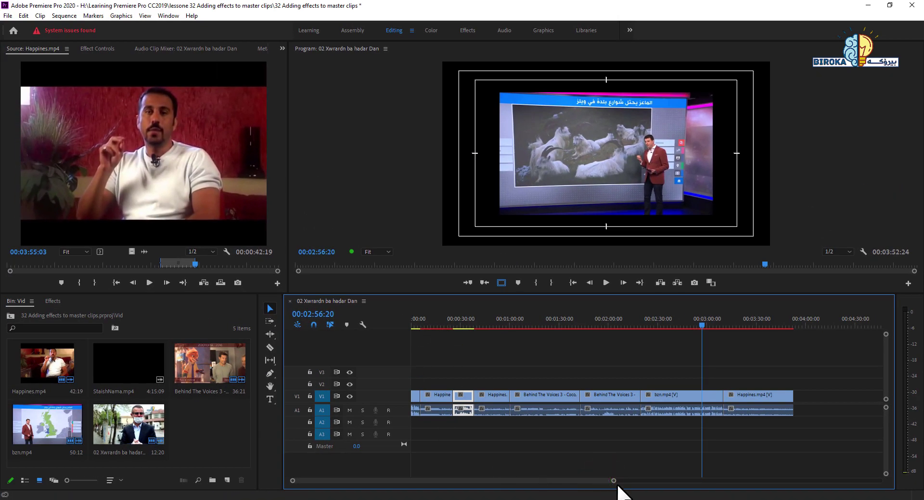
{"action": "left_click_drag", "start_coordinate": [613, 481], "coordinate": [854, 481]}
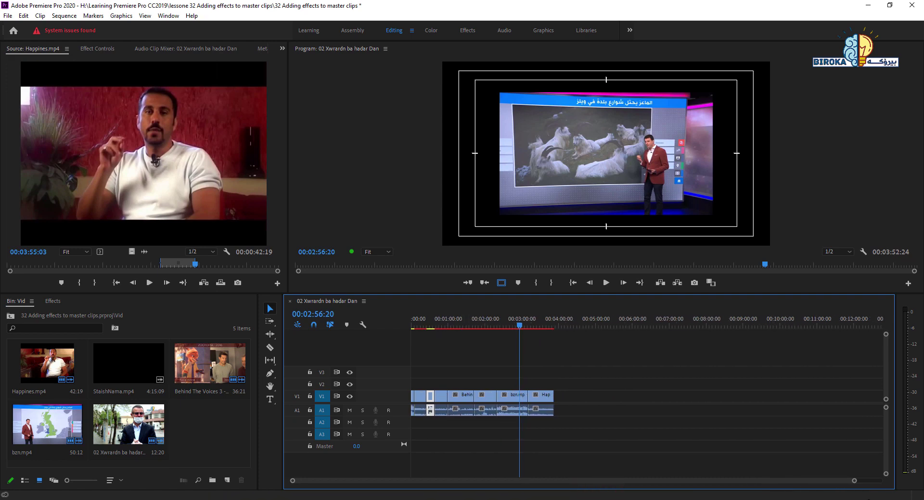
{"action": "left_click_drag", "start_coordinate": [854, 481], "coordinate": [861, 481]}
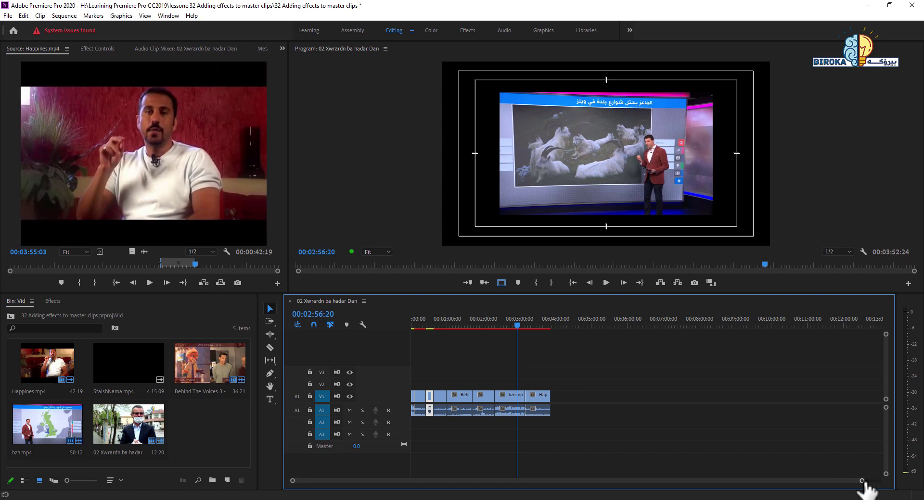
{"action": "left_click_drag", "start_coordinate": [864, 481], "coordinate": [771, 481]}
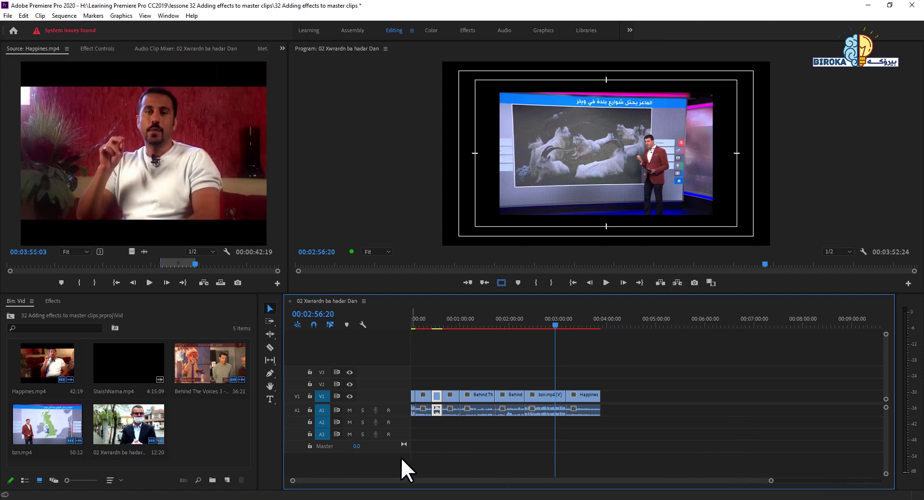
- View the master clips bzn.mp4, Happines.mp4, Behind The Voices 3 and 02 Xwrardn ba hadar Dan.mp4 in the Source monitor
{"action": "left_click", "coordinate": [144, 427]}
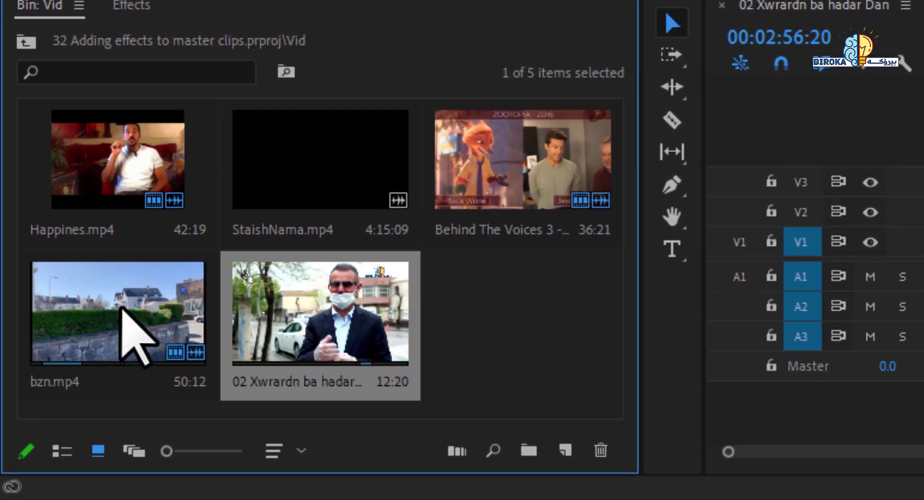
{"action": "left_click", "coordinate": [122, 309]}
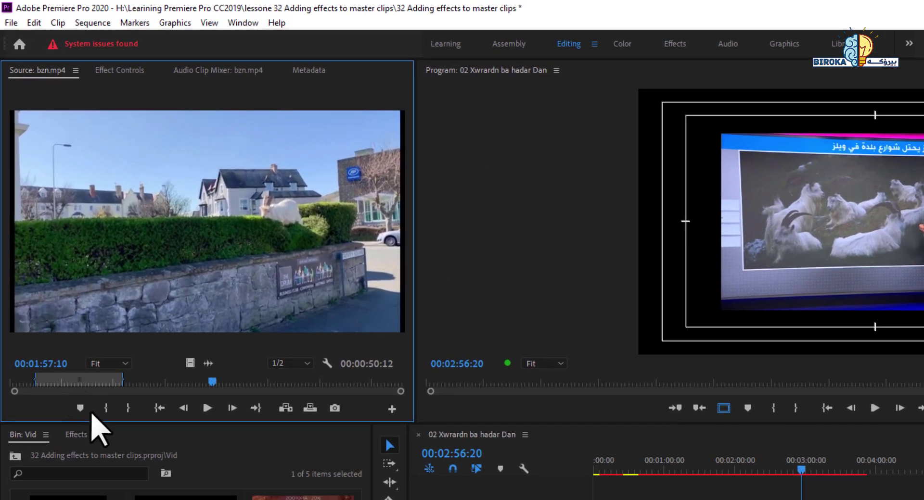
{"action": "double_click", "coordinate": [68, 498]}
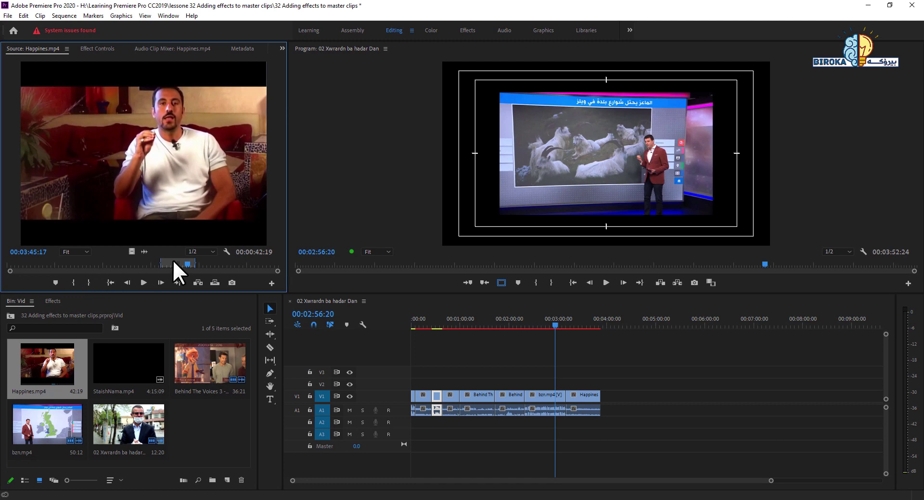
{"action": "double_click", "coordinate": [211, 362]}
{"action": "double_click", "coordinate": [119, 415]}
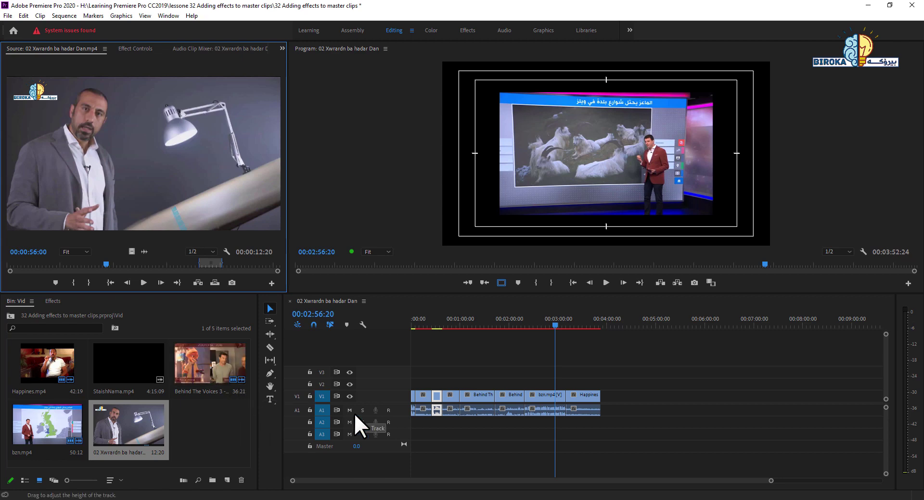
- Select the last Happines.mp4 clip in the sequence and check the frames of the Behind The Voices and 02 Xwrardn clips
{"action": "left_click", "coordinate": [584, 400]}
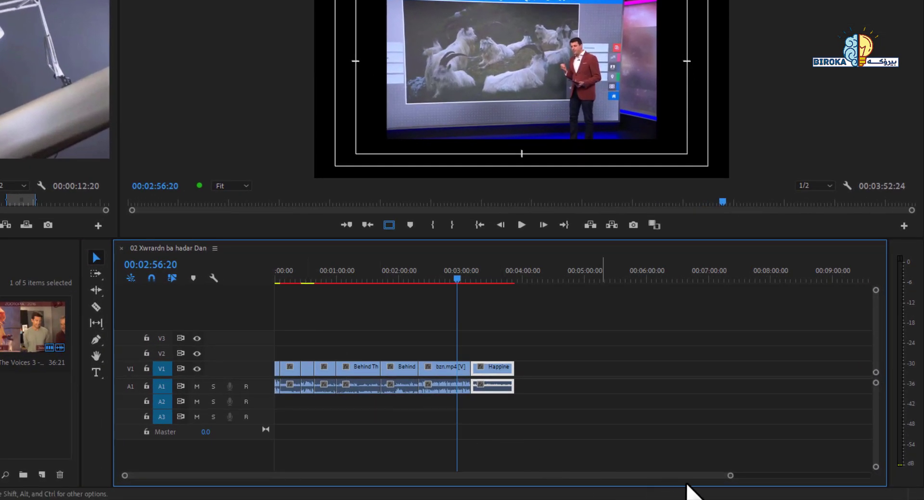
{"action": "left_click_drag", "start_coordinate": [728, 477], "coordinate": [569, 478]}
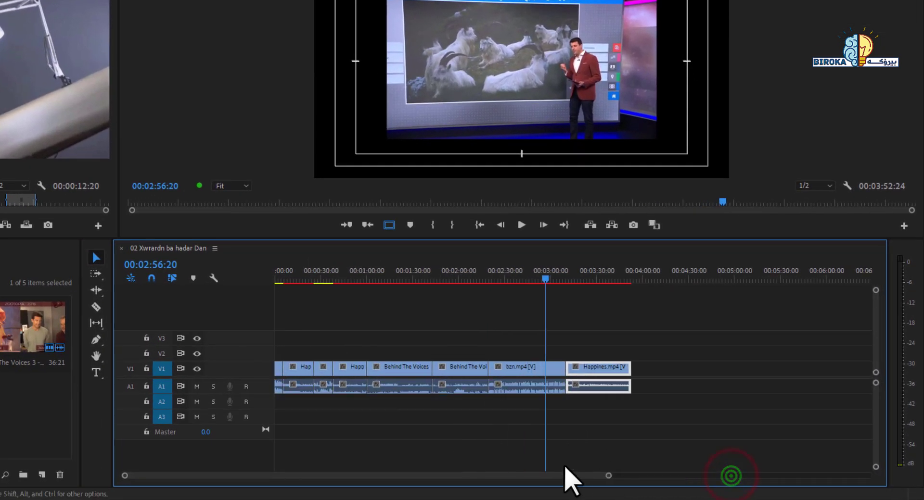
{"action": "left_click", "coordinate": [570, 477]}
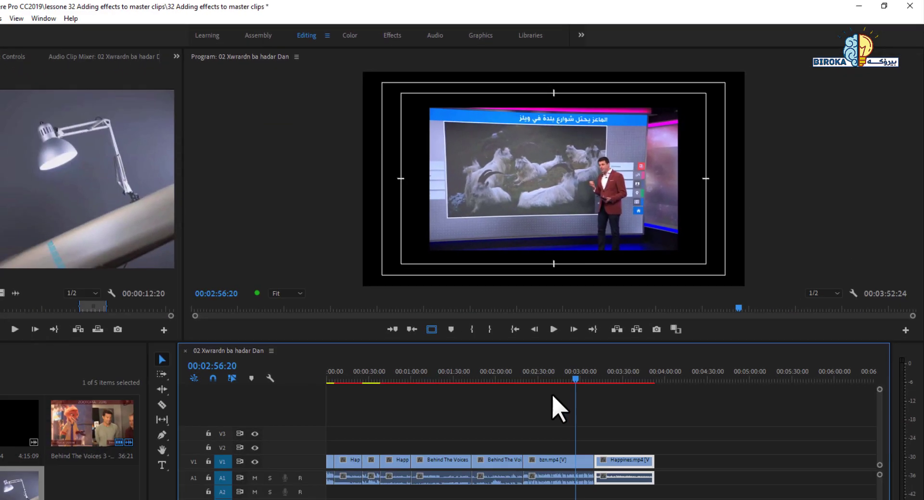
{"action": "left_click", "coordinate": [554, 322]}
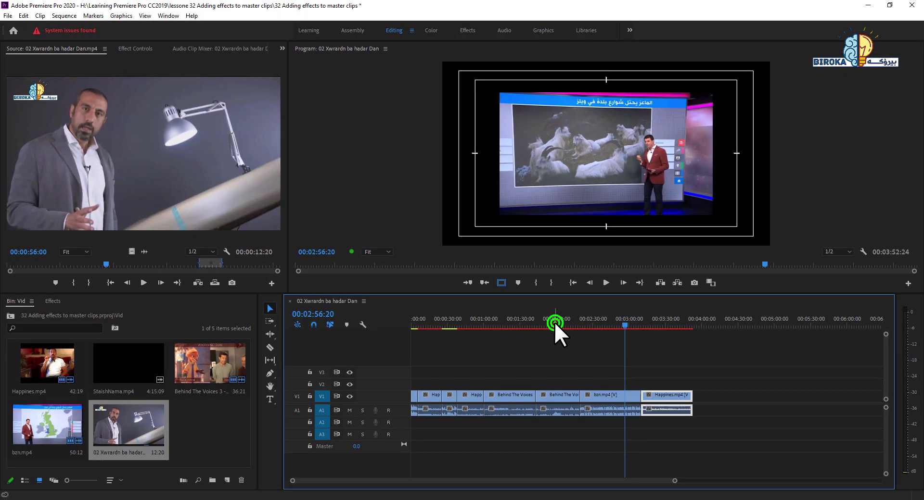
{"action": "left_click", "coordinate": [502, 325]}
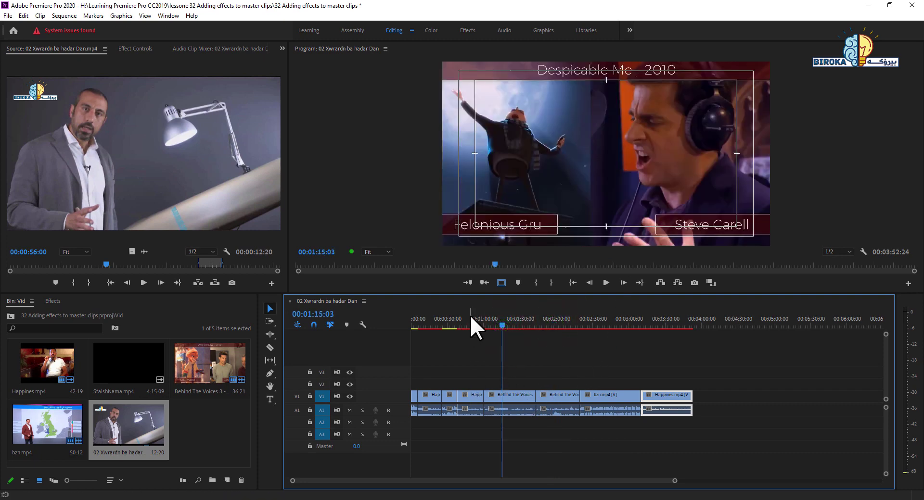
{"action": "left_click", "coordinate": [471, 319]}
{"action": "left_click", "coordinate": [450, 318]}
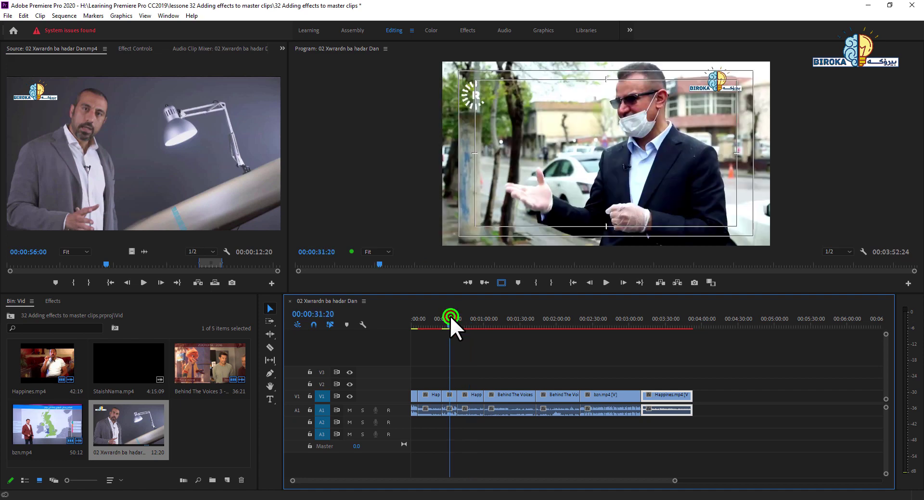
{"action": "left_click", "coordinate": [516, 317]}
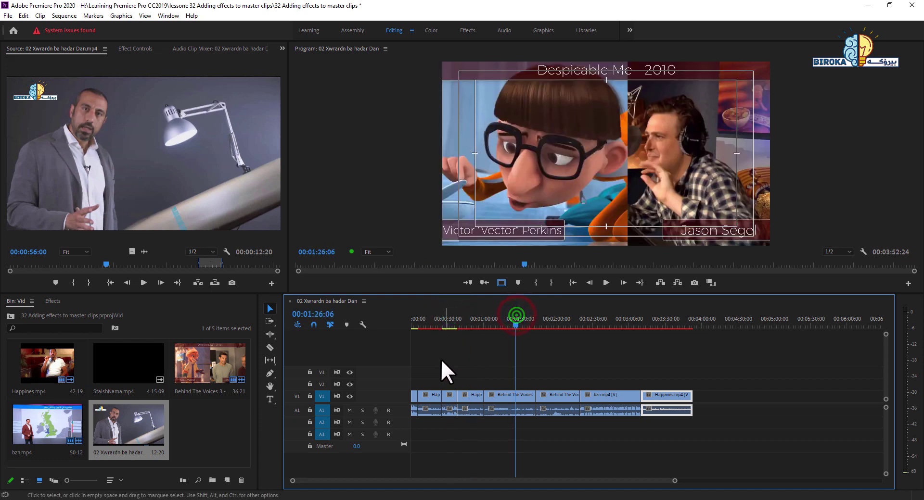
- Return the playhead to the start of the sequence and look over the repeated clips in the timeline
{"action": "left_click_drag", "start_coordinate": [674, 481], "coordinate": [581, 482]}
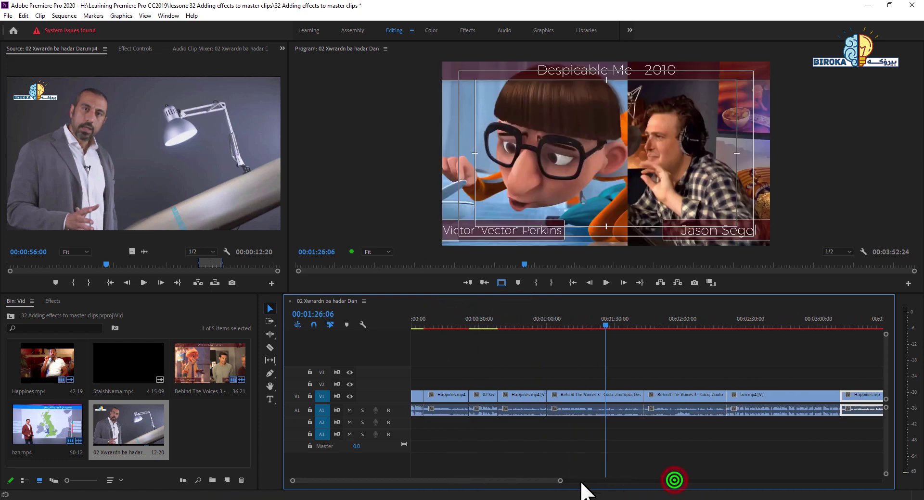
{"action": "left_click", "coordinate": [536, 481]}
{"action": "left_click_drag", "start_coordinate": [427, 319], "coordinate": [392, 330]}
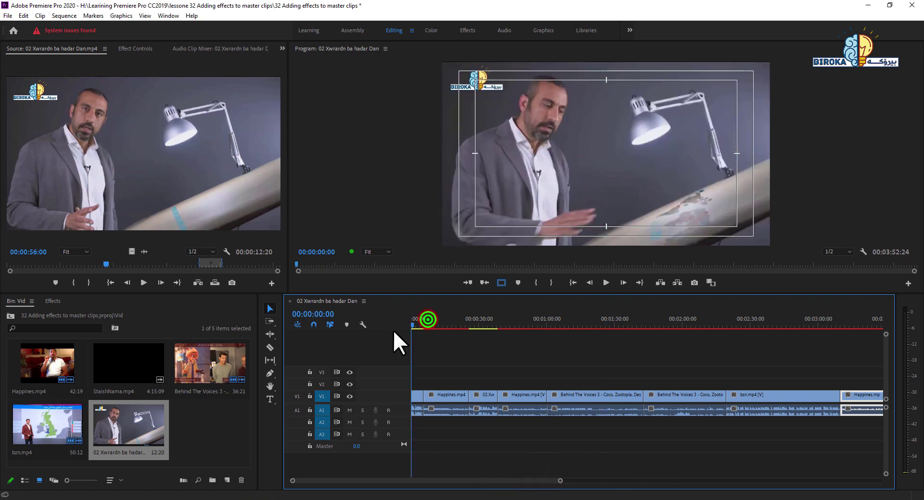
{"action": "left_click_drag", "start_coordinate": [561, 481], "coordinate": [764, 481]}
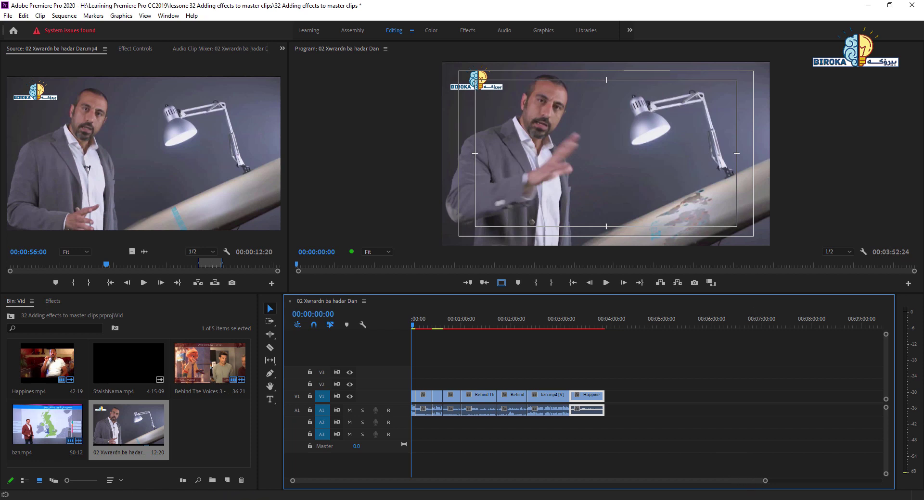
{"action": "left_click_drag", "start_coordinate": [764, 480], "coordinate": [495, 482]}
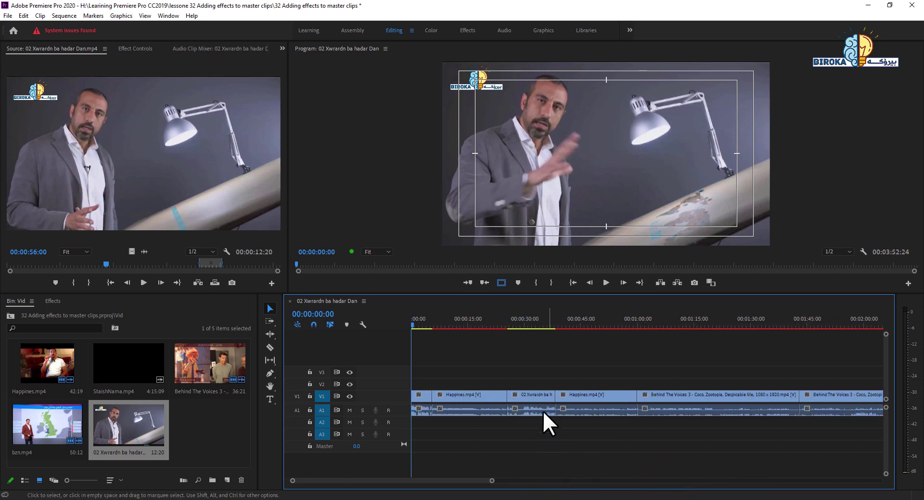
- Scale the first Happines.mp4 clip in the sequence to 123 with the playhead at 00:00:13:04
{"action": "left_click", "coordinate": [460, 325]}
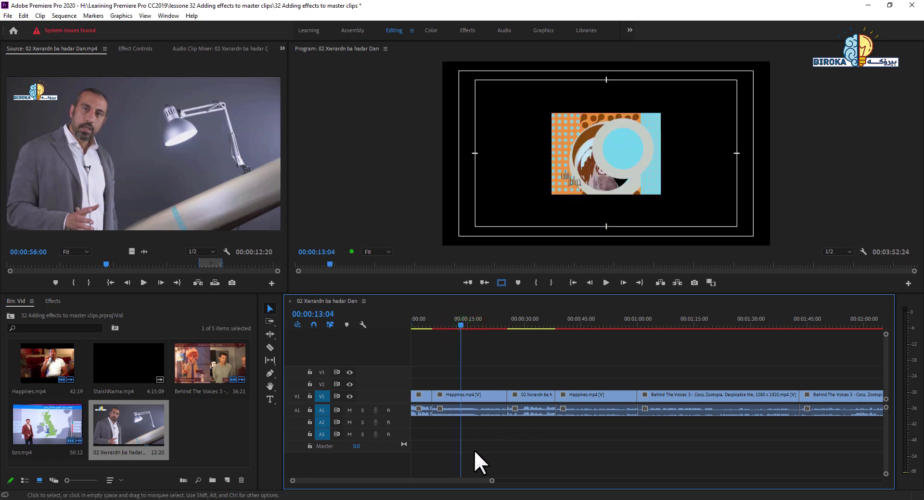
{"action": "left_click", "coordinate": [578, 169]}
{"action": "left_click", "coordinate": [485, 394]}
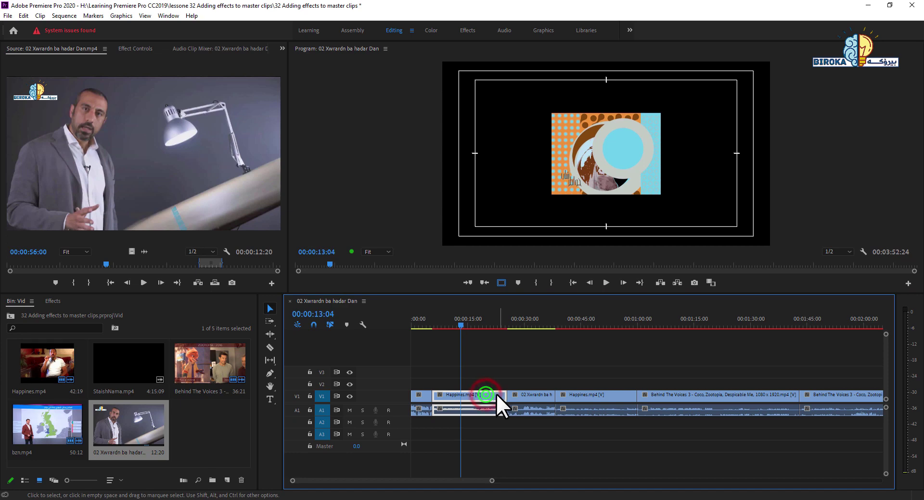
{"action": "left_click", "coordinate": [142, 48]}
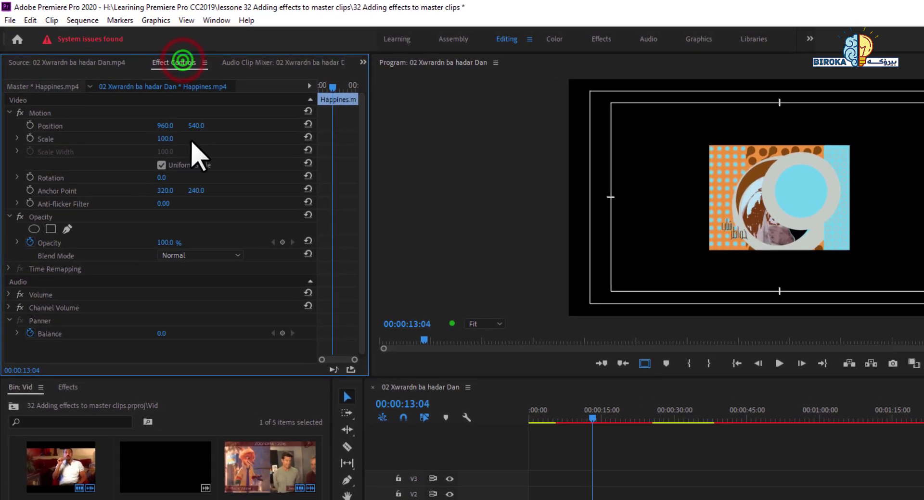
{"action": "left_click", "coordinate": [127, 109]}
{"action": "left_click_drag", "start_coordinate": [164, 140], "coordinate": [211, 140]}
{"action": "left_click_drag", "start_coordinate": [166, 139], "coordinate": [128, 139]}
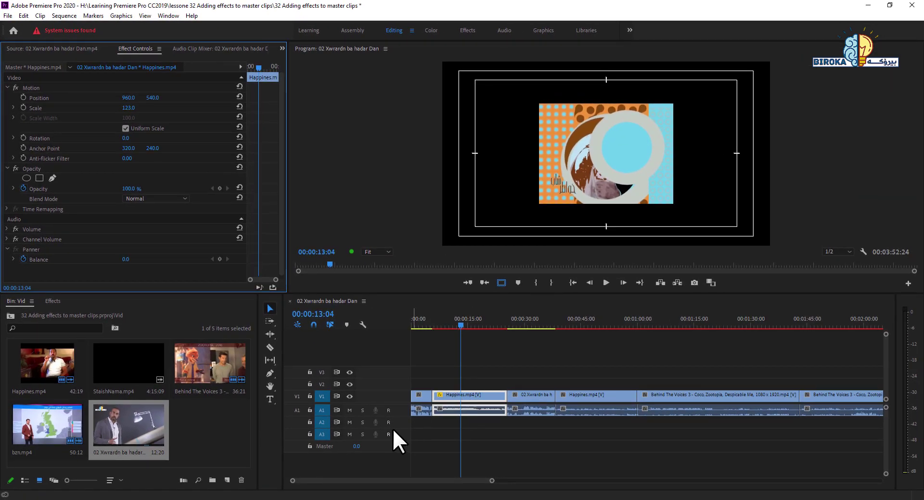
- Match-frame the first Happines.mp4 clip in the sequence to the Source monitor and reveal its master clip in the project bin
{"action": "left_click", "coordinate": [494, 371]}
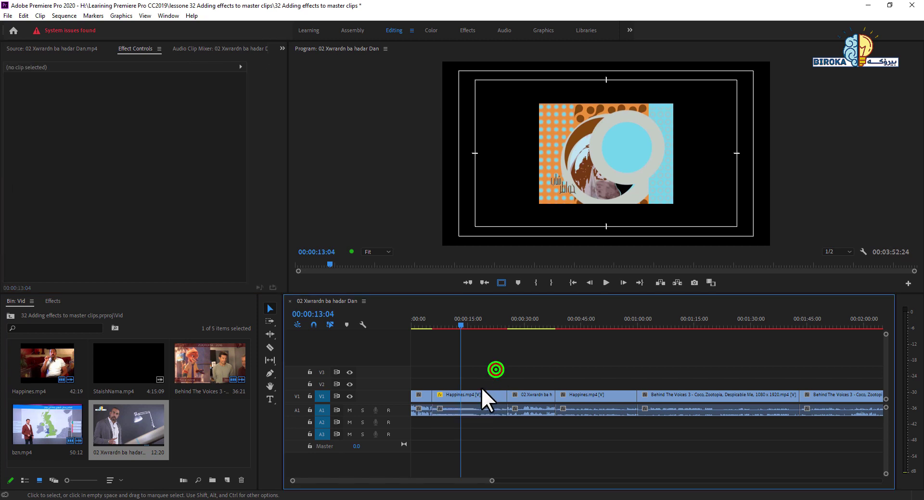
{"action": "left_click", "coordinate": [481, 396]}
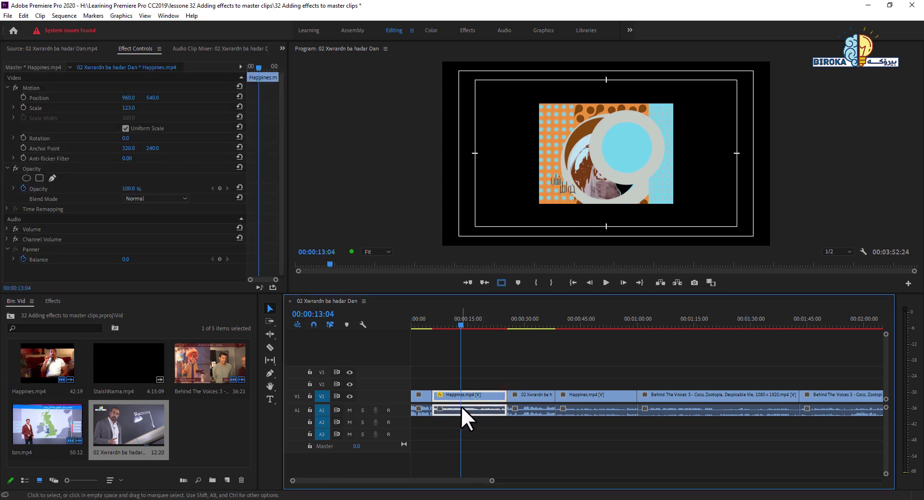
{"action": "key", "text": "f"}
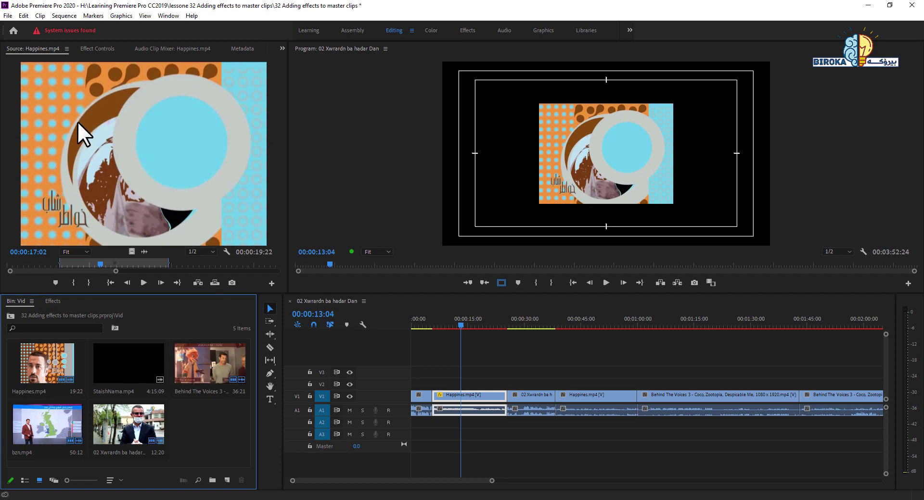
{"action": "right_click", "coordinate": [117, 109]}
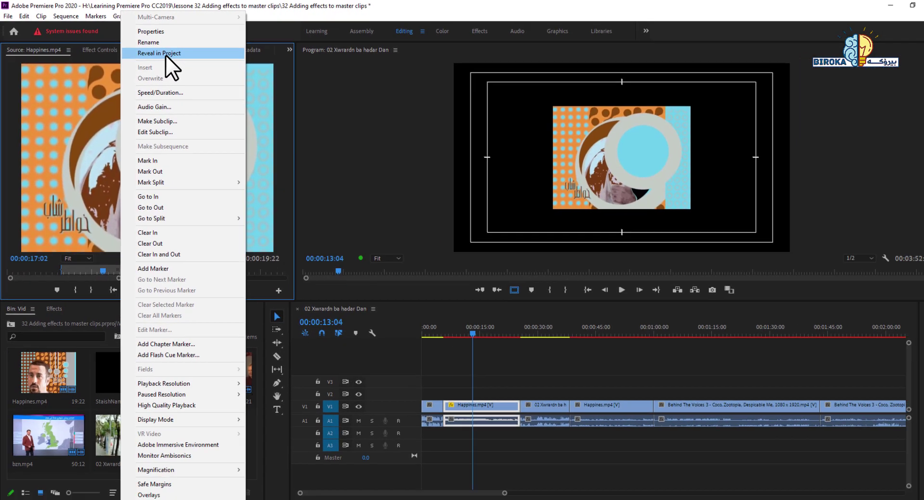
{"action": "left_click", "coordinate": [161, 52]}
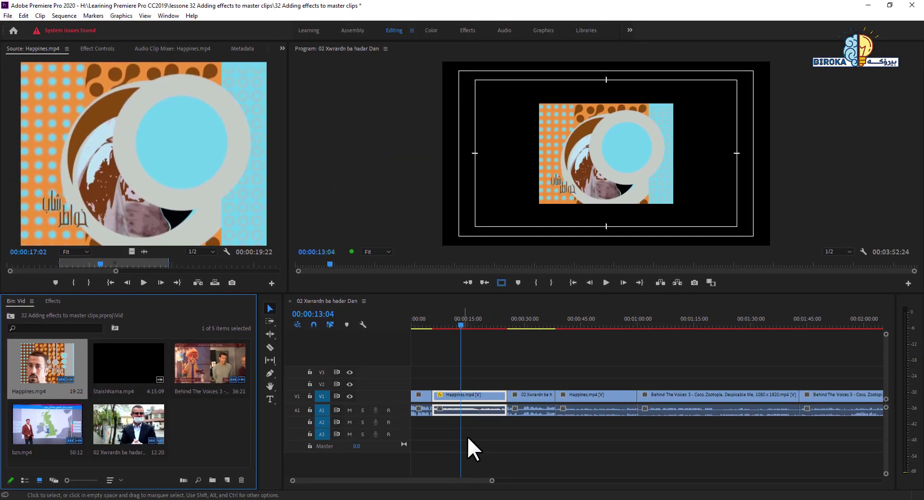
{"action": "left_click", "coordinate": [157, 191]}
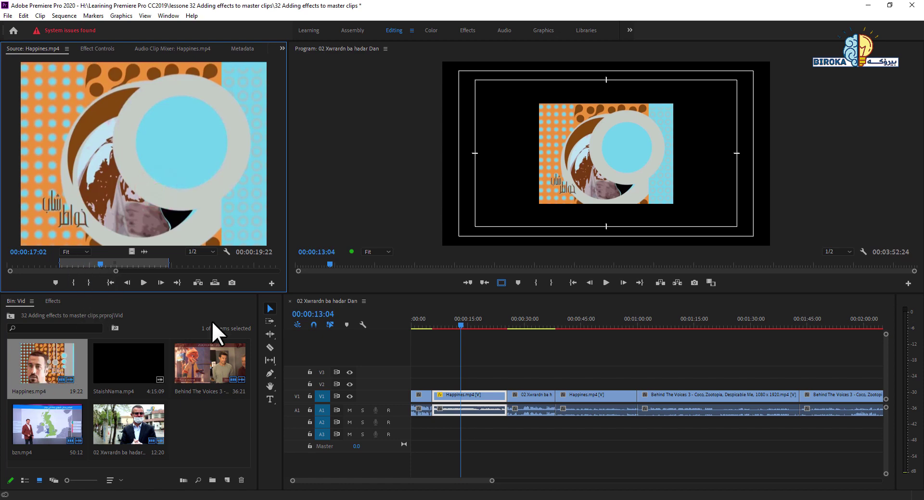
- Scale the first Happines.mp4 clip in the sequence to 170
{"action": "left_click_drag", "start_coordinate": [491, 481], "coordinate": [670, 482]}
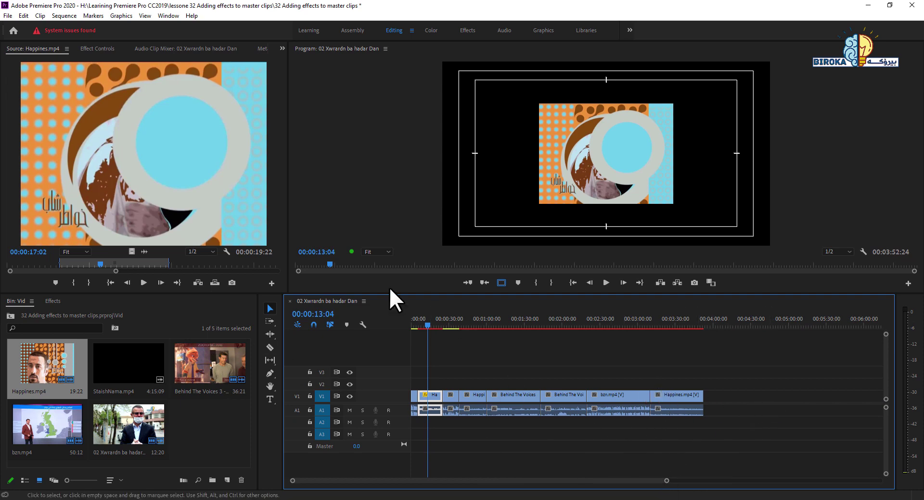
{"action": "left_click", "coordinate": [474, 361]}
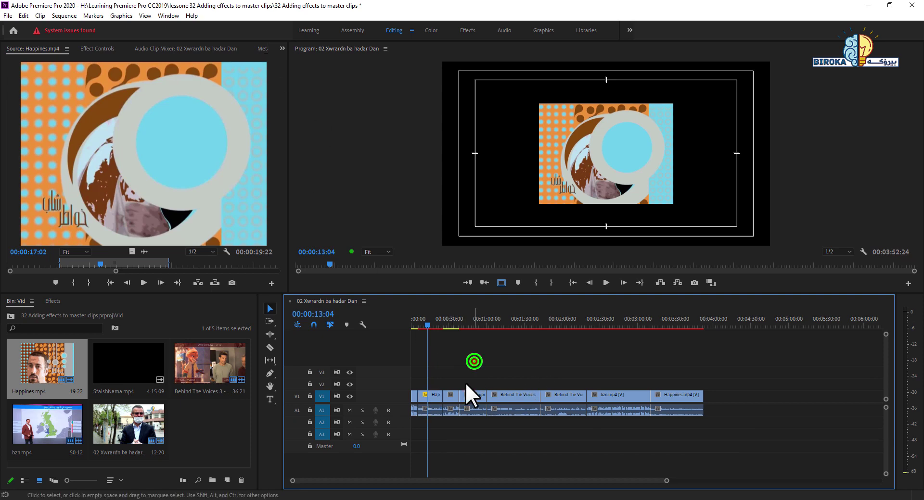
{"action": "left_click", "coordinate": [435, 398]}
{"action": "left_click", "coordinate": [99, 48]}
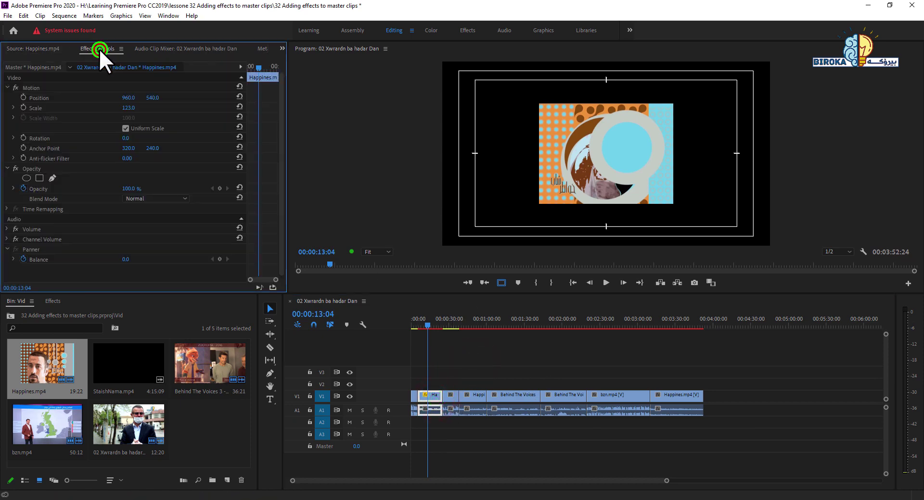
{"action": "left_click_drag", "start_coordinate": [132, 112], "coordinate": [153, 110]}
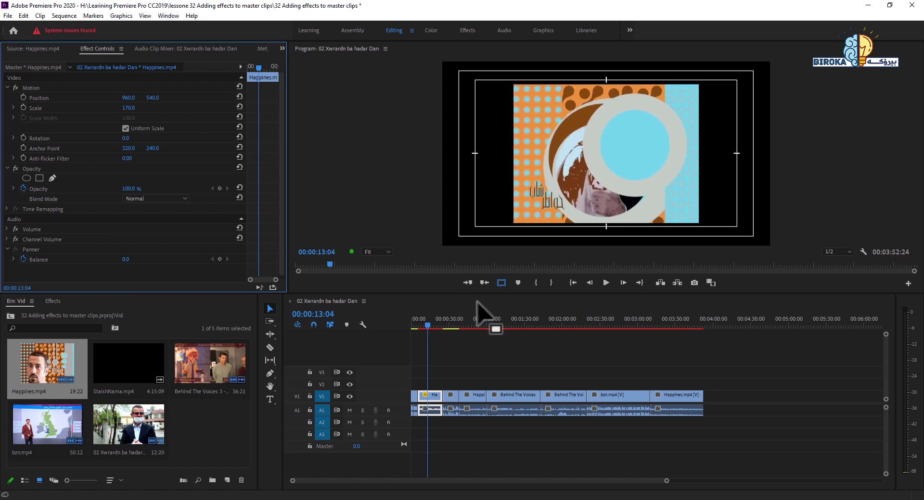
- Match-frame the second Happines.mp4 clip at 00:00:56:16 to the Source monitor and show its master clip's effect controls
{"action": "left_click_drag", "start_coordinate": [448, 318], "coordinate": [483, 322]}
{"action": "left_click", "coordinate": [478, 397]}
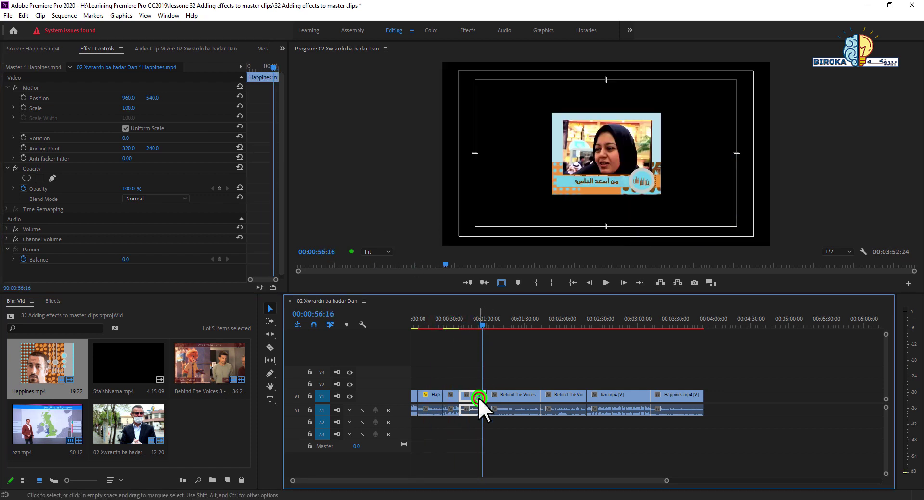
{"action": "key", "text": "f"}
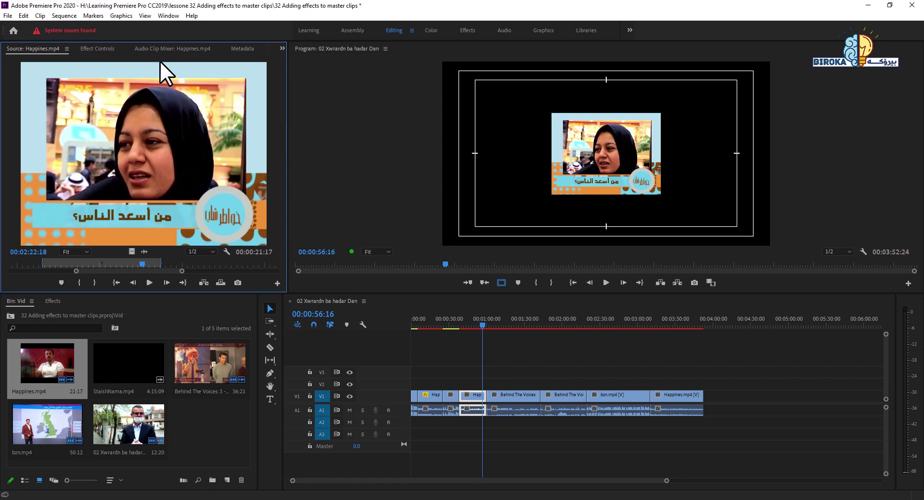
{"action": "left_click", "coordinate": [97, 49]}
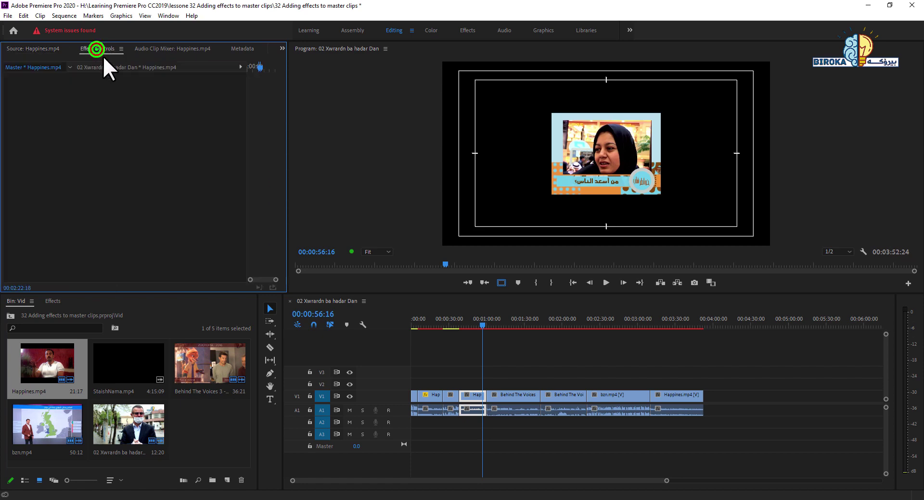
- Try scaling the second Happines.mp4 clip to 118, then undo the change
{"action": "left_click", "coordinate": [479, 362]}
{"action": "left_click", "coordinate": [479, 396]}
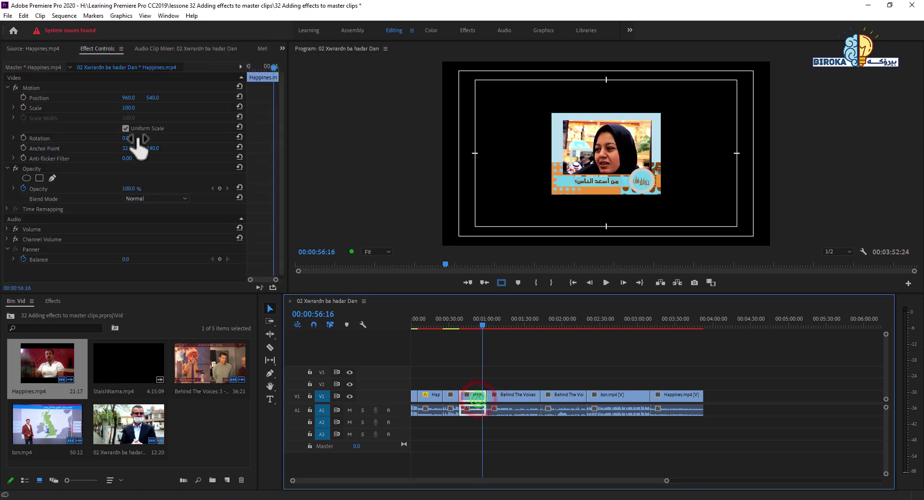
{"action": "left_click_drag", "start_coordinate": [129, 109], "coordinate": [138, 109]}
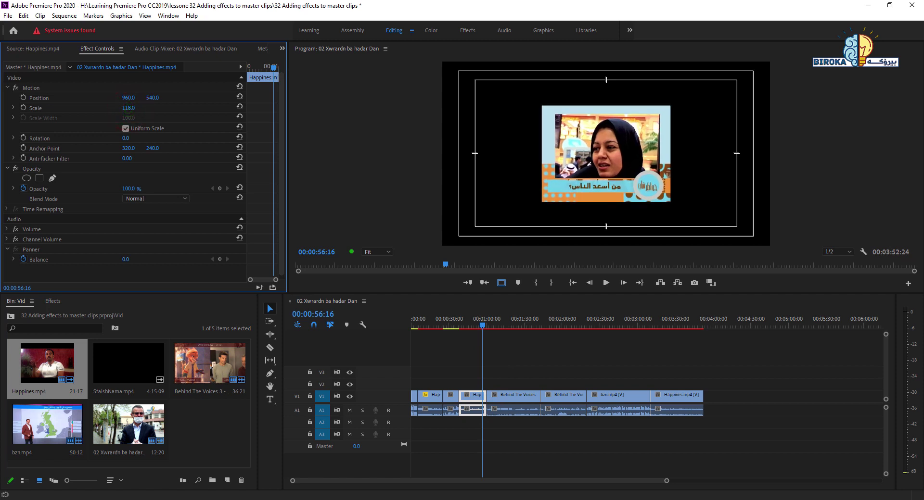
{"action": "key", "text": "ctrl+z"}
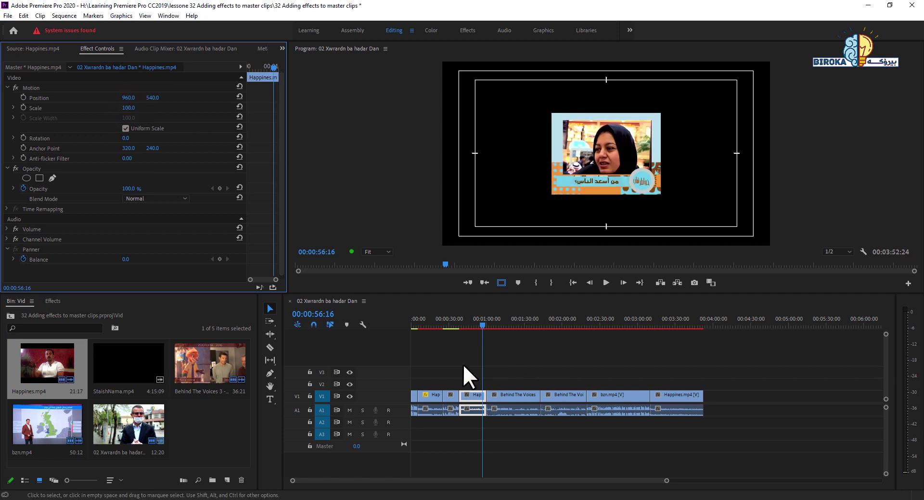
- Undo the scaling of the first Happines.mp4 clip with the playhead at 00:00:08:20
{"action": "left_click", "coordinate": [452, 322]}
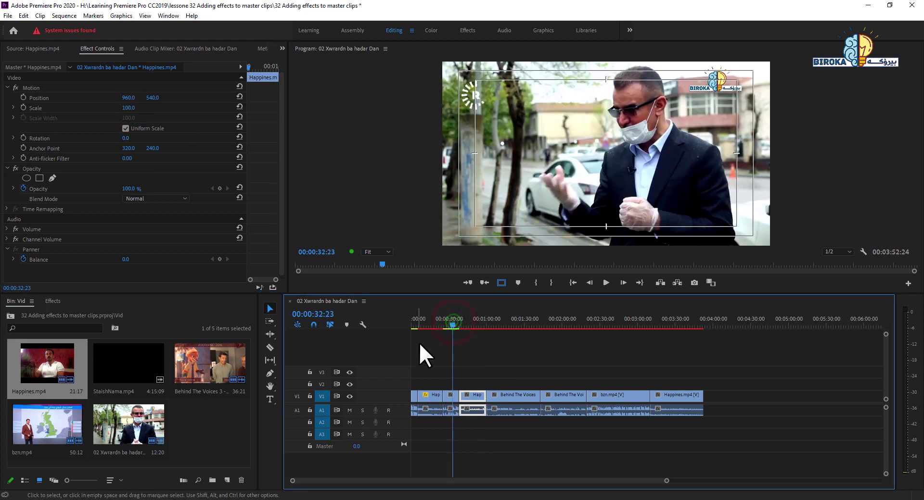
{"action": "left_click", "coordinate": [422, 324]}
{"action": "left_click", "coordinate": [434, 400]}
{"action": "key", "text": "ctrl+z"}
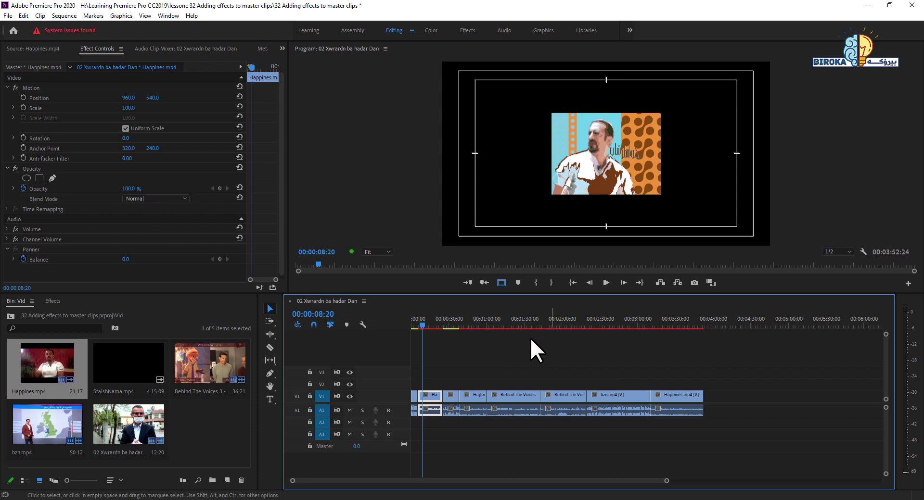
- Check the 02 Xwrardn clip in the sequence at 00:00:35:11 and view the Behind The Voices 3 master clip in the Source monitor
{"action": "left_click", "coordinate": [39, 48]}
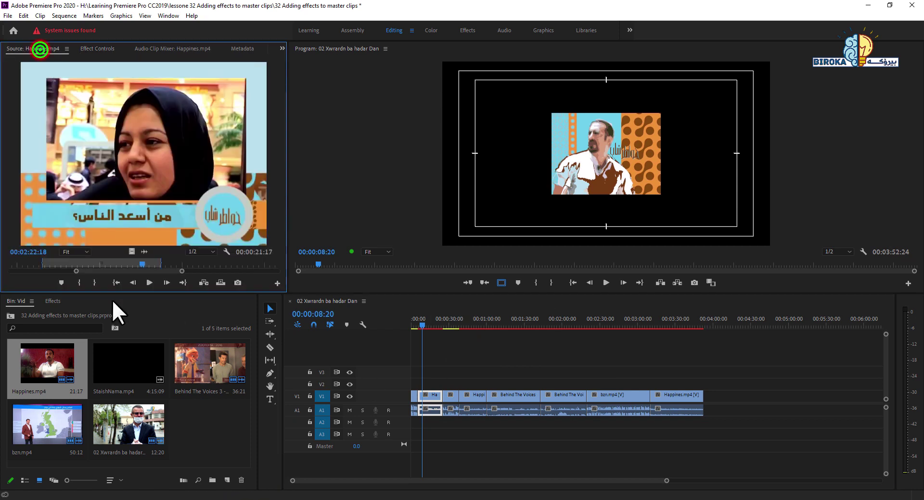
{"action": "left_click", "coordinate": [213, 423]}
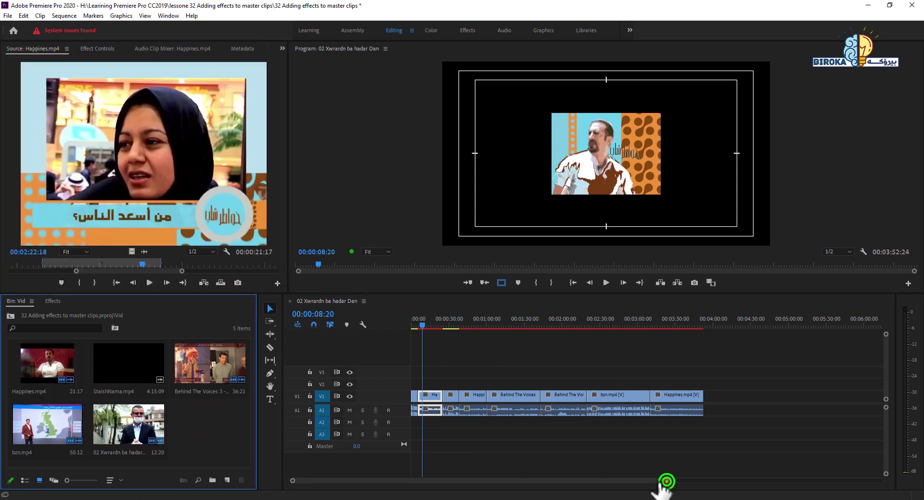
{"action": "left_click_drag", "start_coordinate": [666, 481], "coordinate": [513, 481]}
{"action": "left_click", "coordinate": [518, 372]}
{"action": "left_click", "coordinate": [518, 394]}
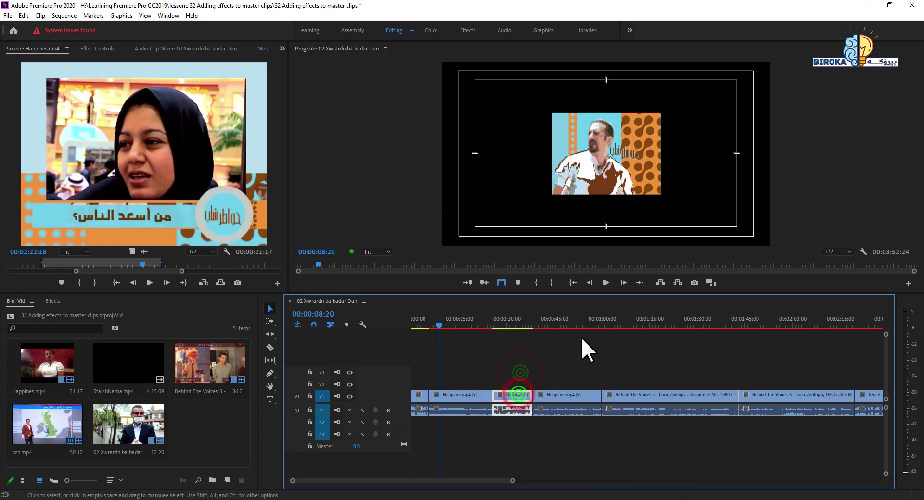
{"action": "left_click", "coordinate": [523, 319]}
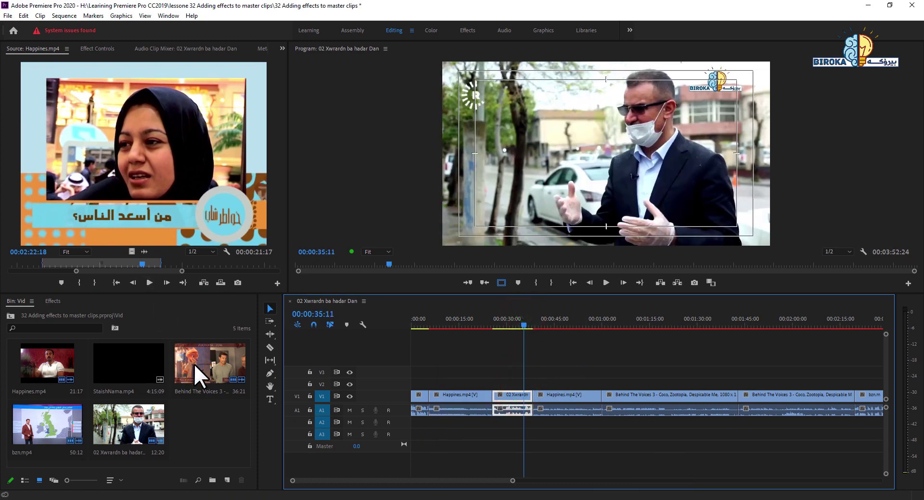
{"action": "double_click", "coordinate": [216, 375]}
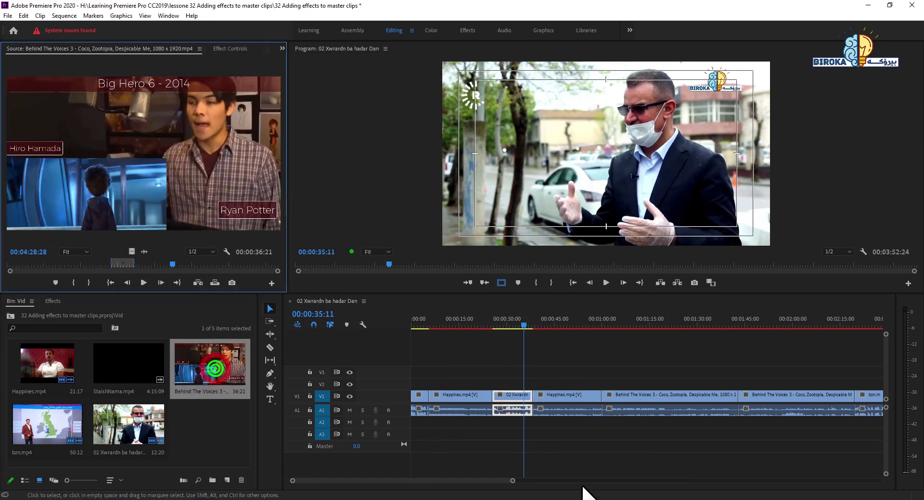
- Place the playhead at 00:00:12:20 and load the first Happines.mp4 clip from the sequence into the Source monitor
{"action": "left_click_drag", "start_coordinate": [513, 482], "coordinate": [484, 482]}
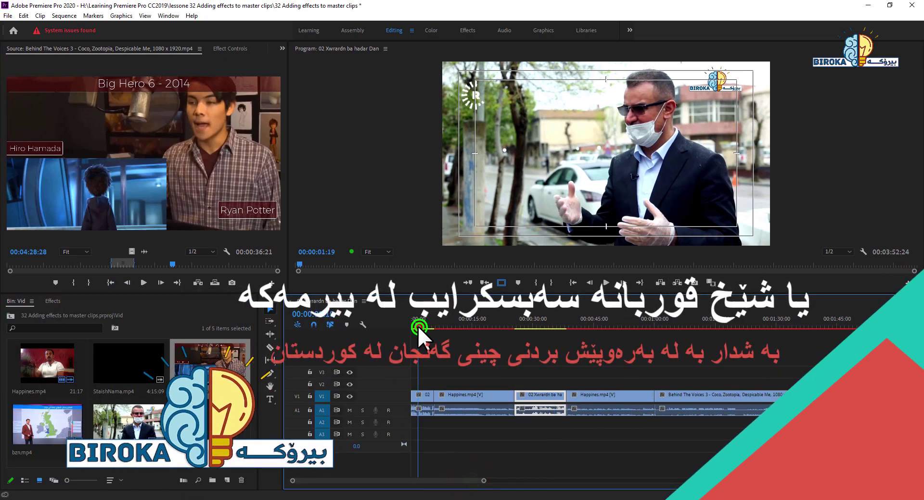
{"action": "left_click", "coordinate": [418, 325]}
{"action": "left_click_drag", "start_coordinate": [449, 321], "coordinate": [463, 325]}
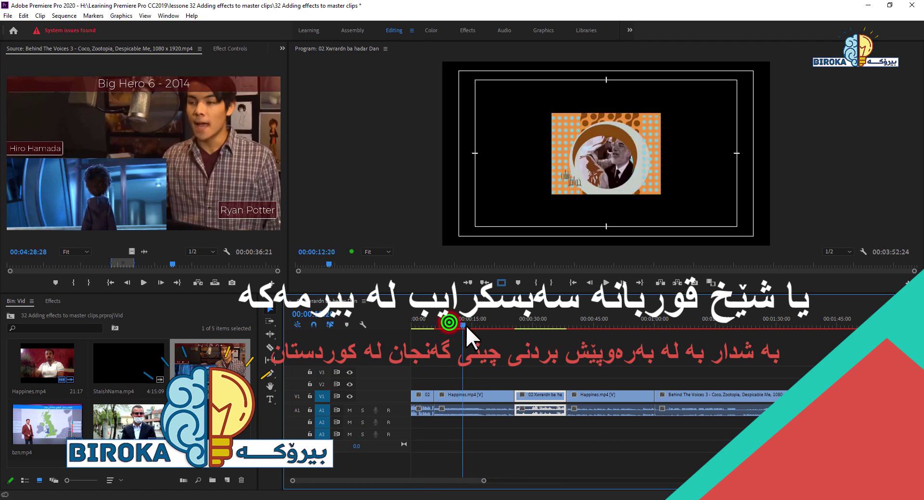
{"action": "left_click", "coordinate": [475, 399]}
{"action": "double_click", "coordinate": [475, 398]}
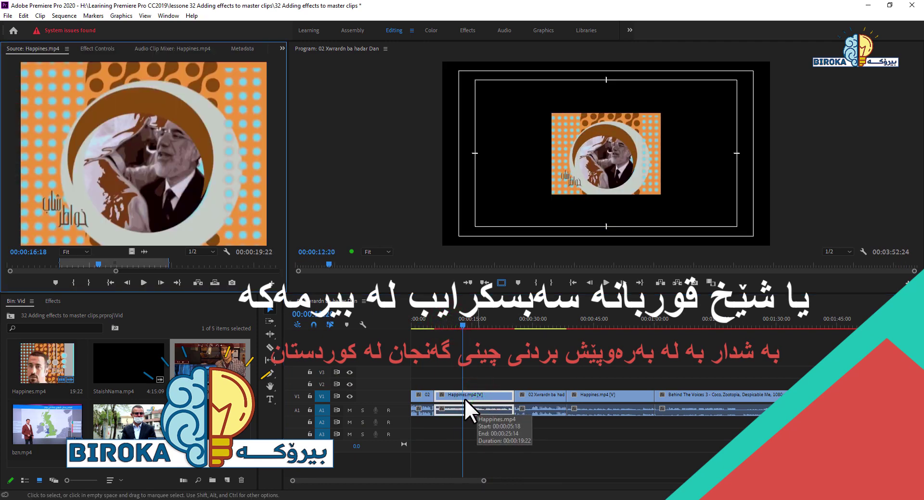
- Compare the Happines.mp4 clip's Source view with its master clip's effect controls
{"action": "left_click", "coordinate": [51, 364]}
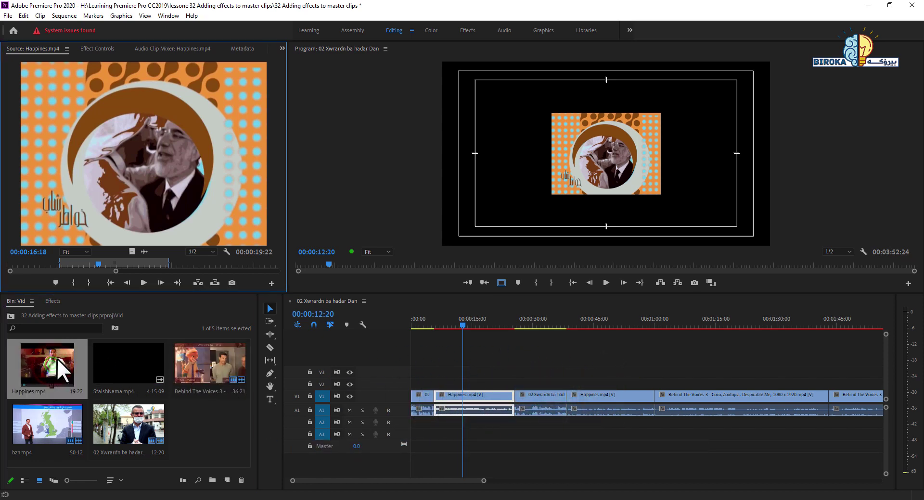
{"action": "left_click", "coordinate": [90, 50]}
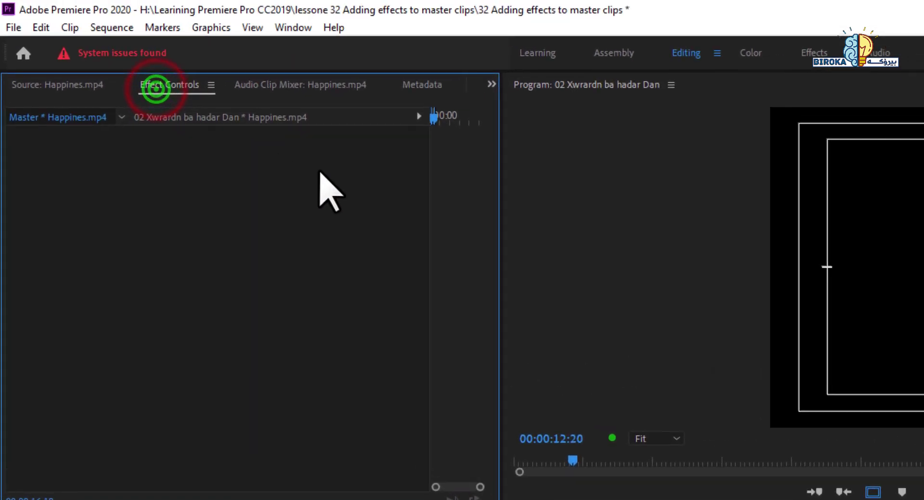
{"action": "key", "text": "ctrl+s"}
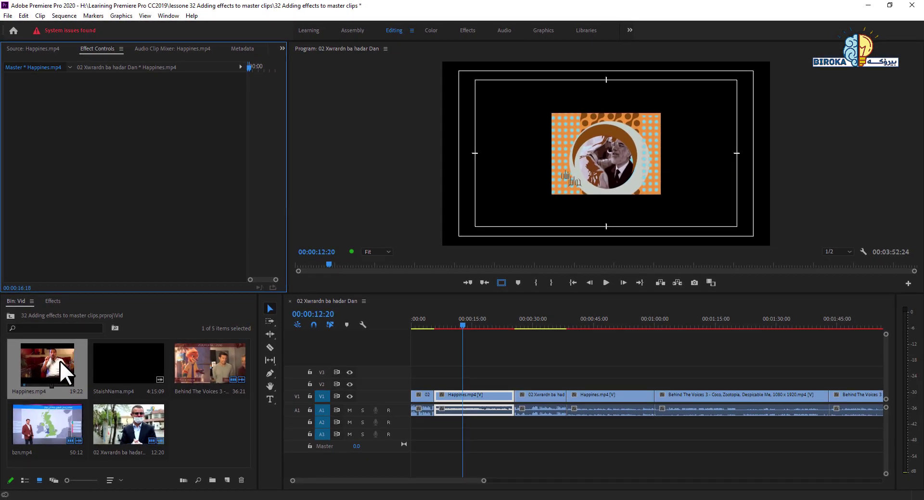
{"action": "left_click", "coordinate": [23, 48]}
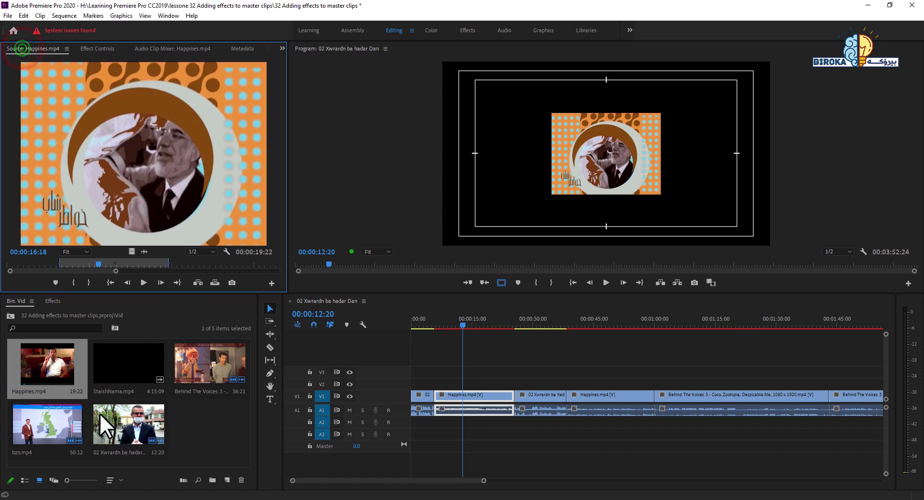
{"action": "left_click", "coordinate": [46, 368]}
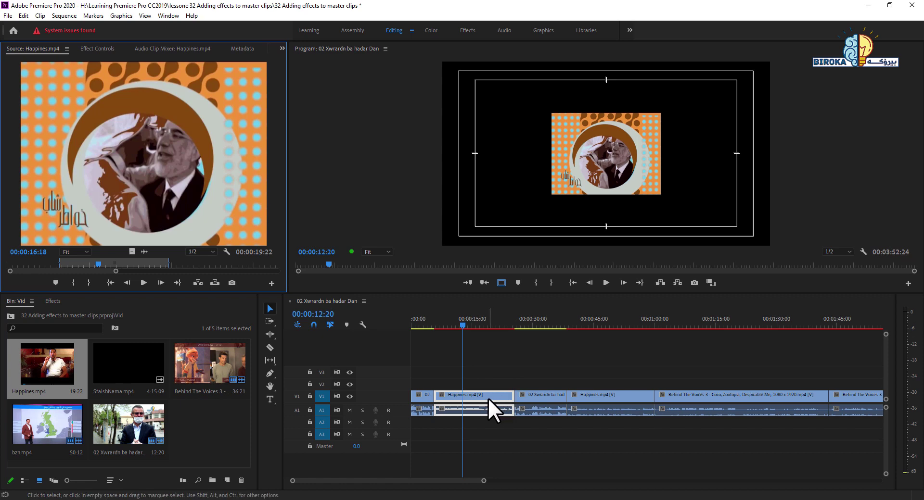
{"action": "left_click", "coordinate": [95, 48]}
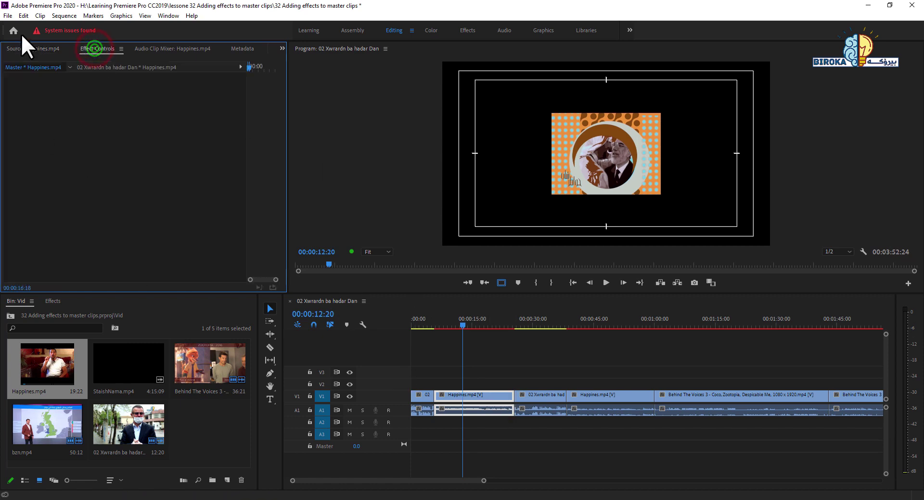
- Search the effects for "transf" and apply the Distort Transform effect to the Happines.mp4 master clip
{"action": "double_click", "coordinate": [48, 362]}
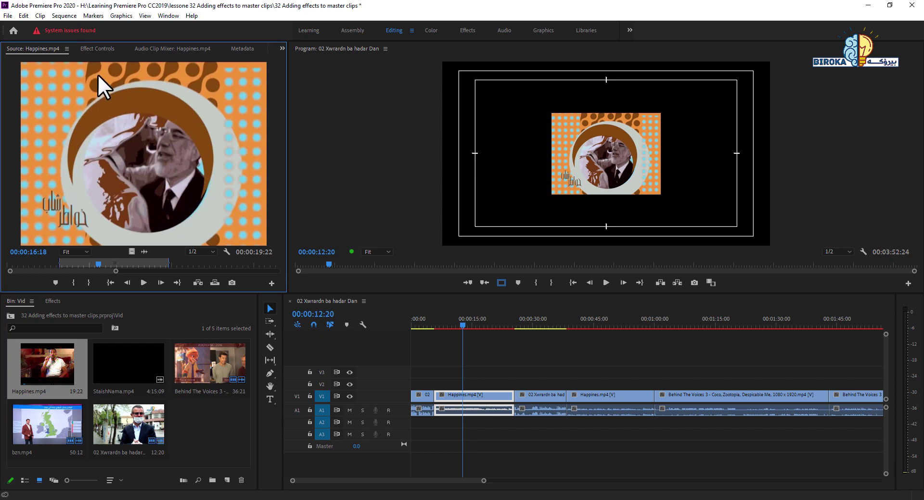
{"action": "left_click", "coordinate": [95, 50]}
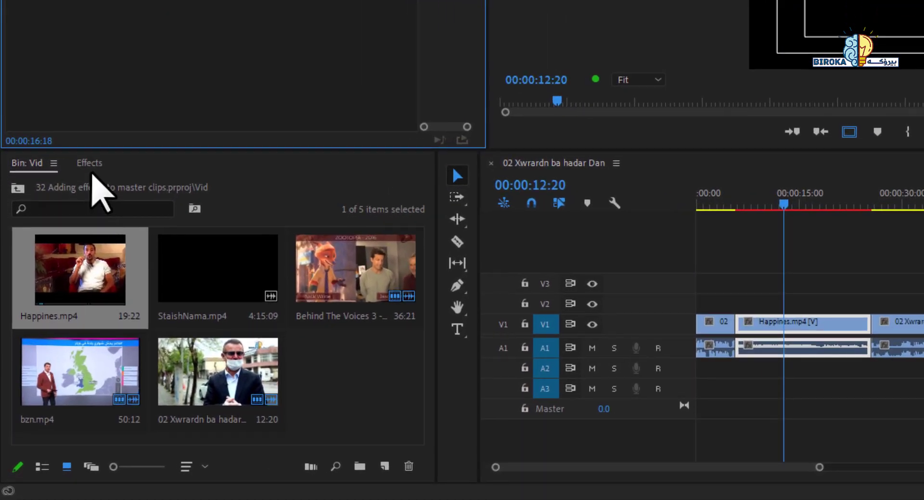
{"action": "left_click", "coordinate": [53, 301]}
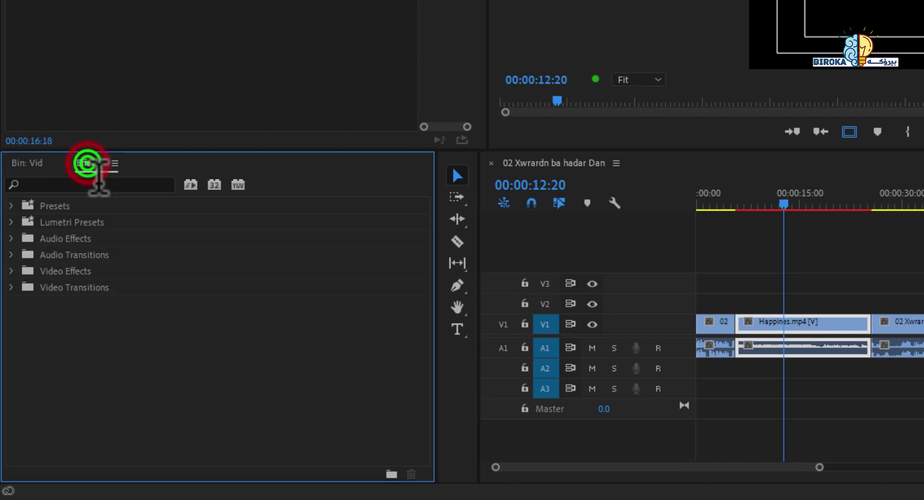
{"action": "left_click", "coordinate": [101, 186]}
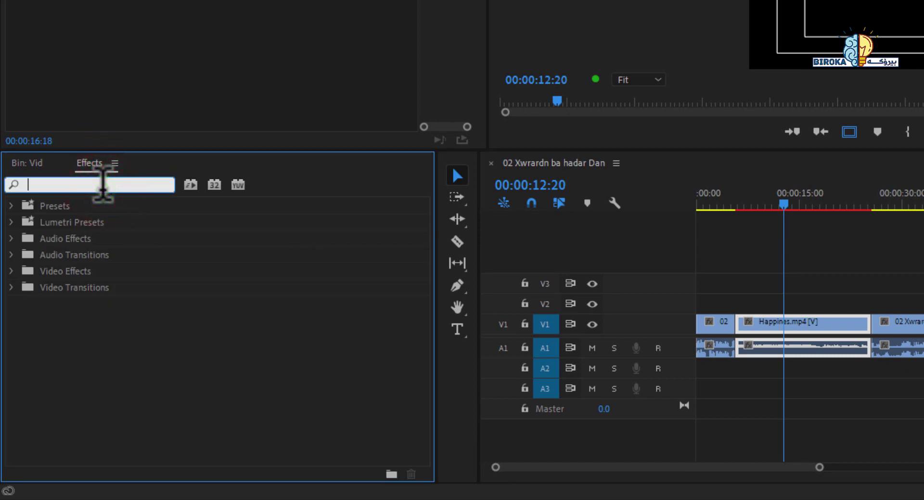
{"action": "type", "text": "tr"}
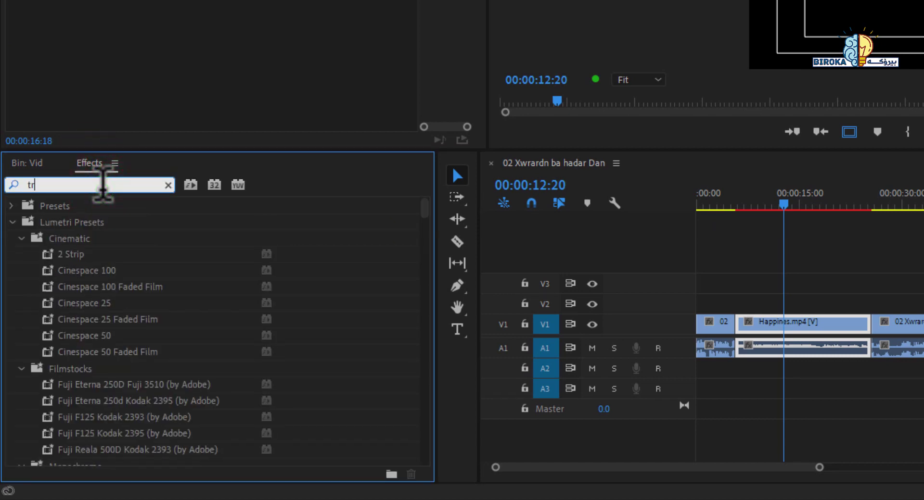
{"action": "type", "text": "ansf"}
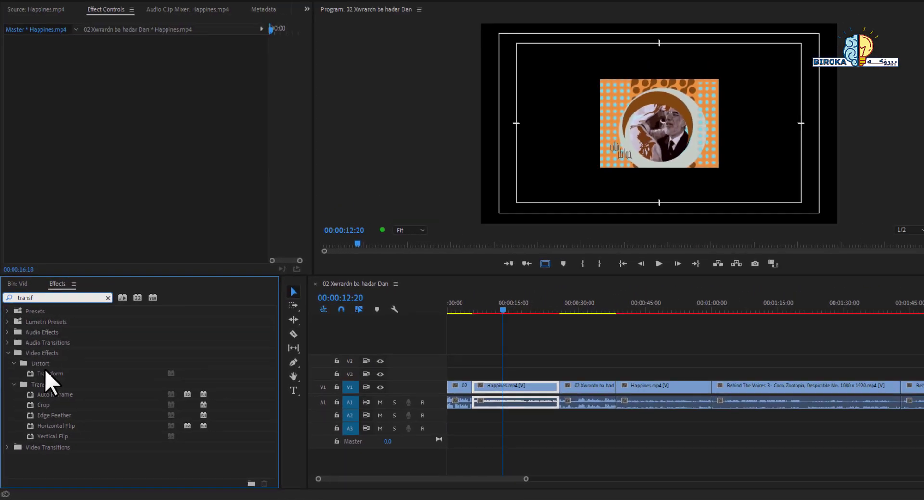
{"action": "left_click", "coordinate": [72, 299]}
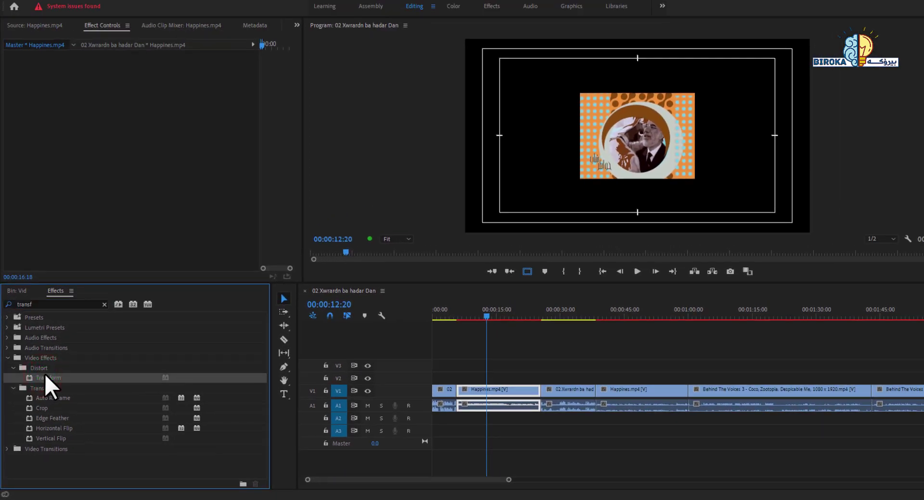
{"action": "left_click_drag", "start_coordinate": [45, 373], "coordinate": [91, 204]}
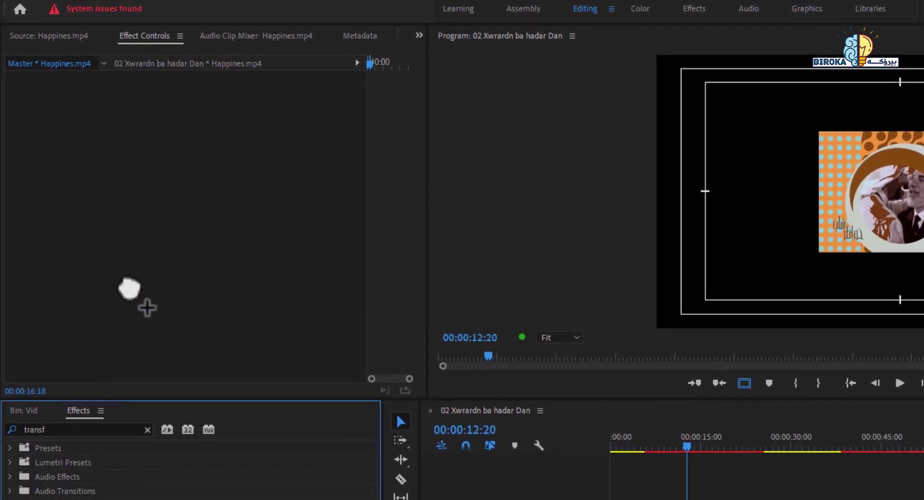
{"action": "left_click_drag", "start_coordinate": [129, 287], "coordinate": [166, 138]}
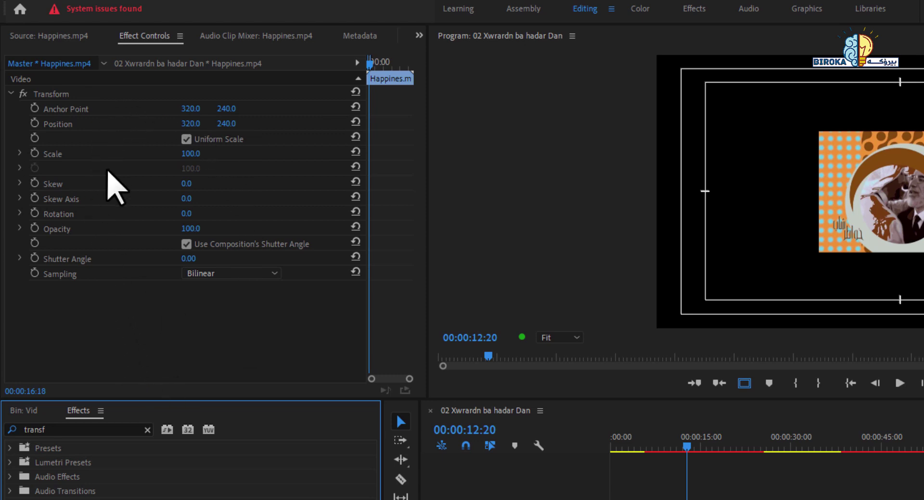
- Scale up the Happines.mp4 master clip uniformly to 211 with its Transform effect
{"action": "left_click", "coordinate": [51, 35]}
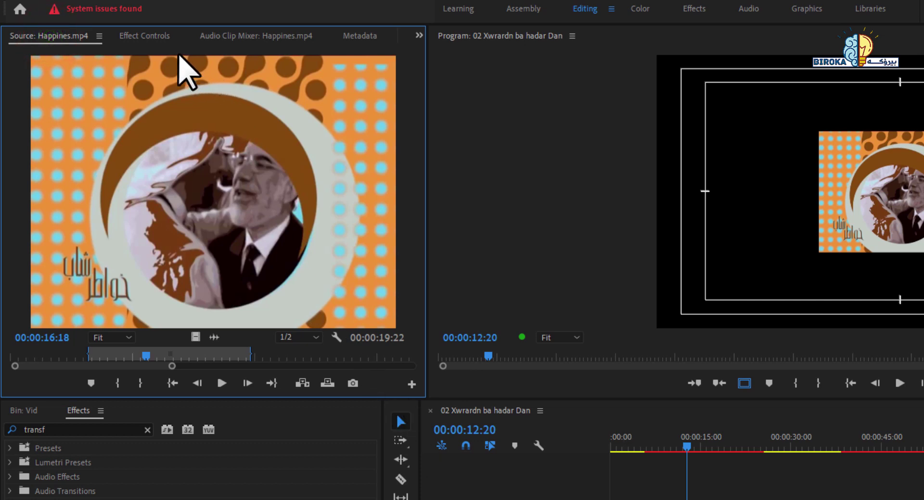
{"action": "left_click", "coordinate": [140, 37]}
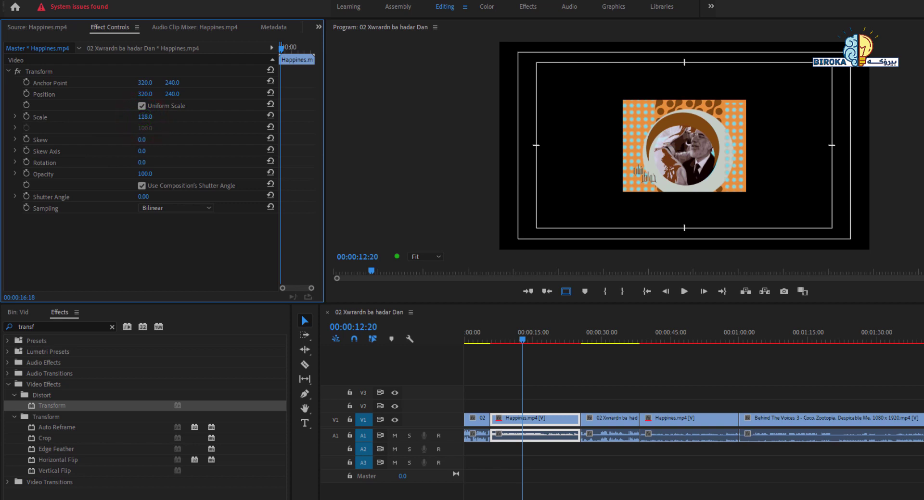
{"action": "left_click_drag", "start_coordinate": [144, 117], "coordinate": [159, 117]}
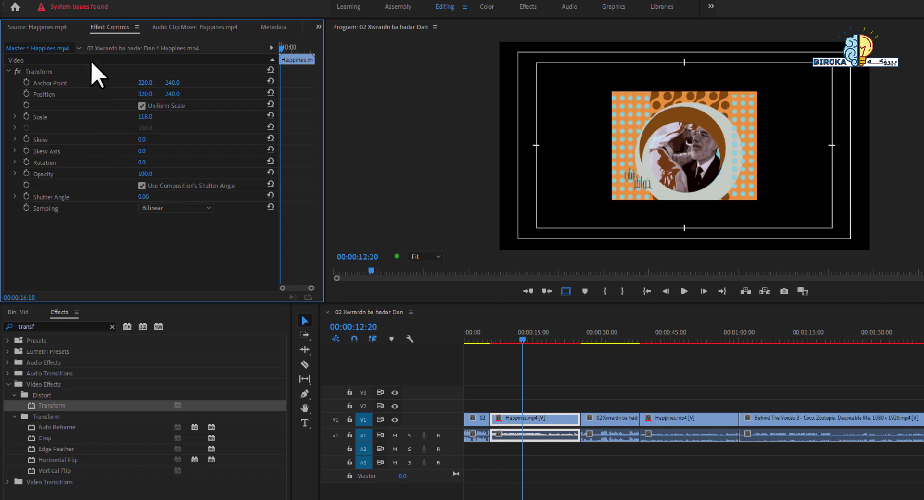
{"action": "left_click", "coordinate": [144, 118]}
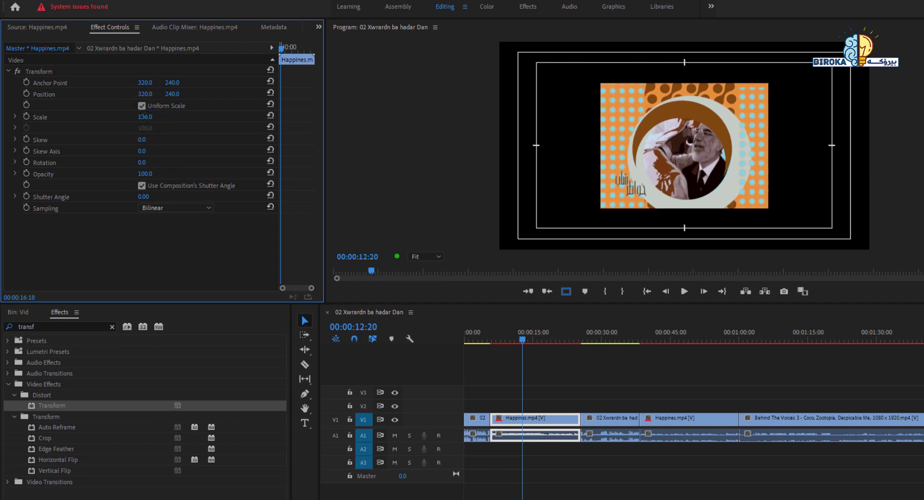
{"action": "left_click", "coordinate": [147, 117]}
{"action": "left_click", "coordinate": [143, 117]}
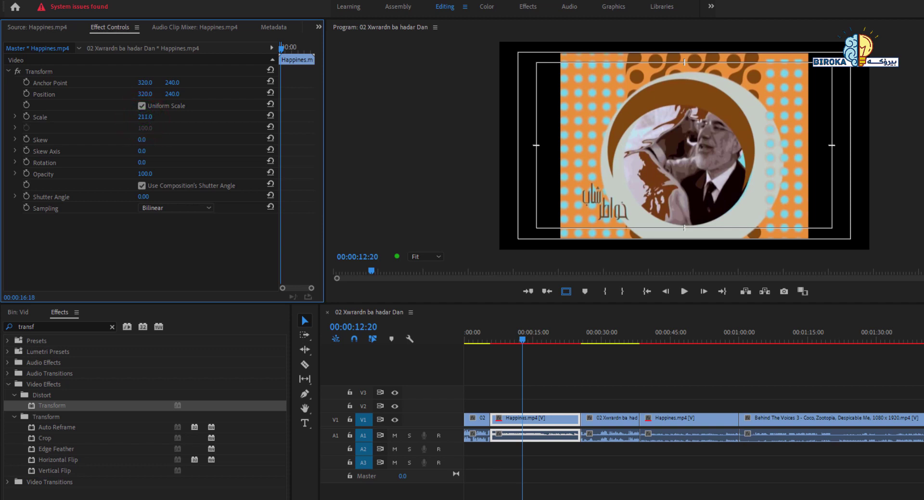
- Turn off Uniform Scale in the master clip's Transform effect, set Scale Height to 208 and Scale Width to 293, and save the project
{"action": "left_click", "coordinate": [142, 106]}
{"action": "left_click_drag", "start_coordinate": [145, 117], "coordinate": [147, 117]}
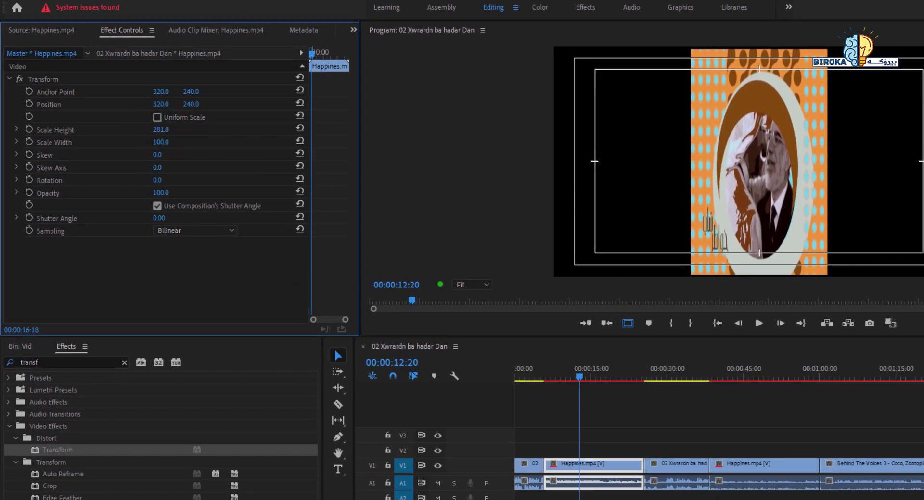
{"action": "left_click_drag", "start_coordinate": [167, 130], "coordinate": [162, 138]}
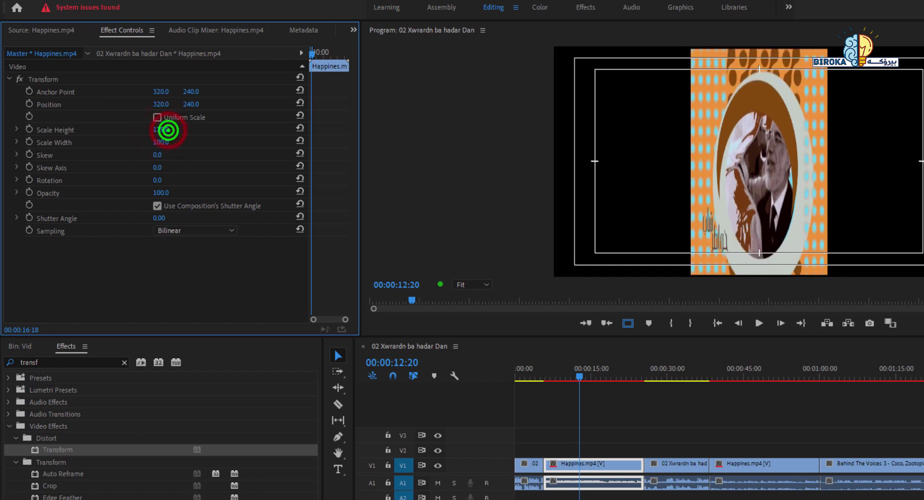
{"action": "left_click_drag", "start_coordinate": [168, 130], "coordinate": [161, 131]}
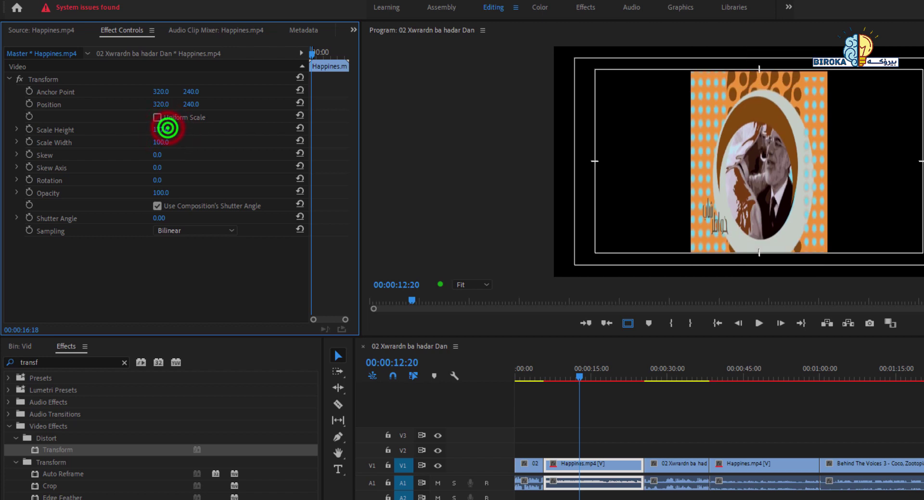
{"action": "left_click", "coordinate": [215, 143]}
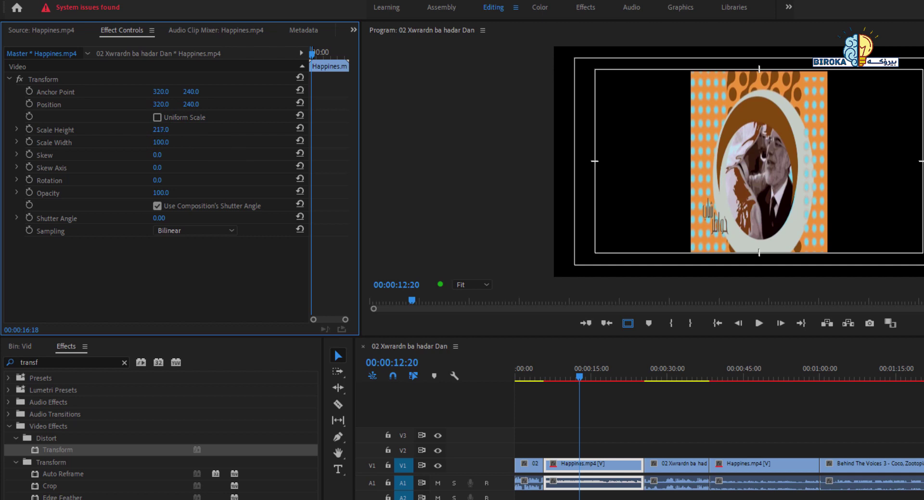
{"action": "left_click_drag", "start_coordinate": [160, 129], "coordinate": [162, 130]}
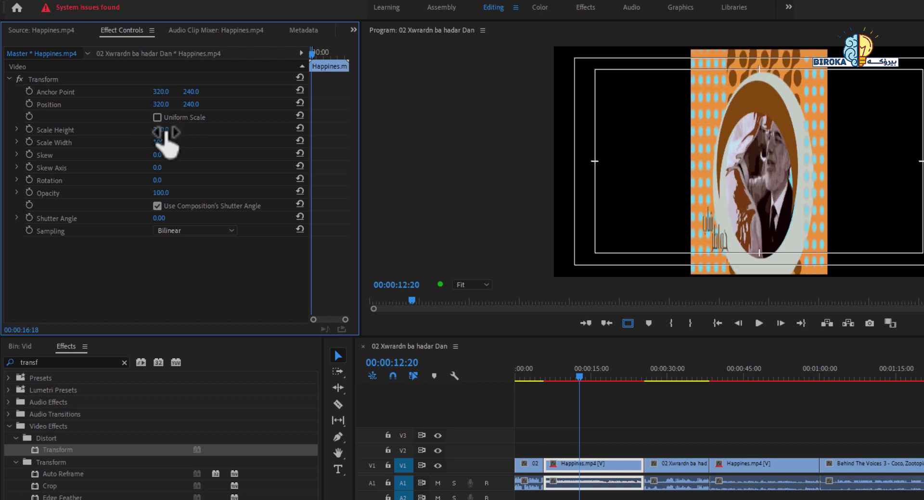
{"action": "left_click", "coordinate": [193, 145]}
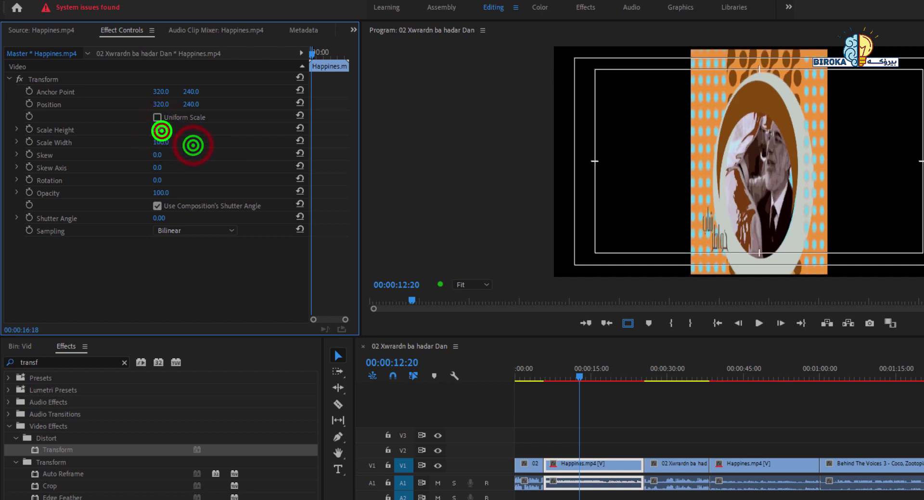
{"action": "mouse_move", "coordinate": [162, 130]}
{"action": "left_mouse_down"}
{"action": "mouse_move", "coordinate": [153, 142]}
{"action": "mouse_move", "coordinate": [162, 142]}
{"action": "left_mouse_up"}
{"action": "key", "text": "ctrl+s"}
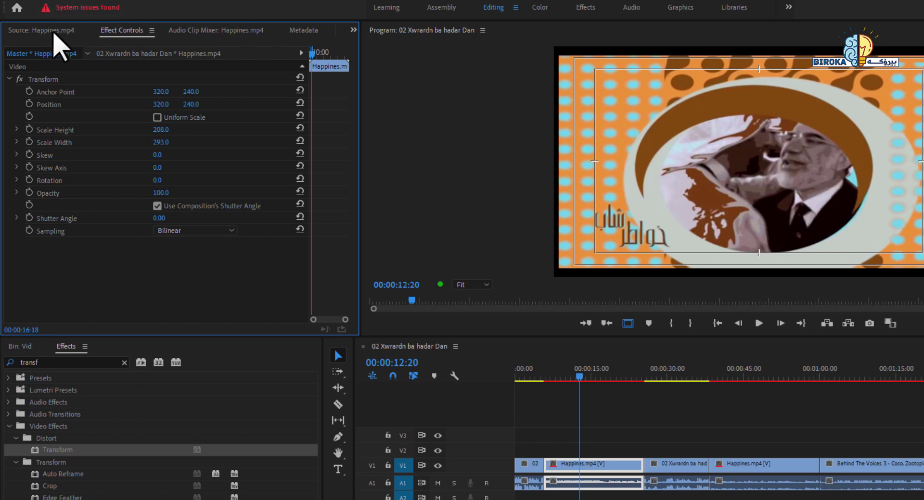
- Place Effect Controls in its own area between the Source and Program monitors, adjust its width, and show the Happines.mp4 source
{"action": "left_click", "coordinate": [52, 31]}
{"action": "left_click", "coordinate": [109, 30]}
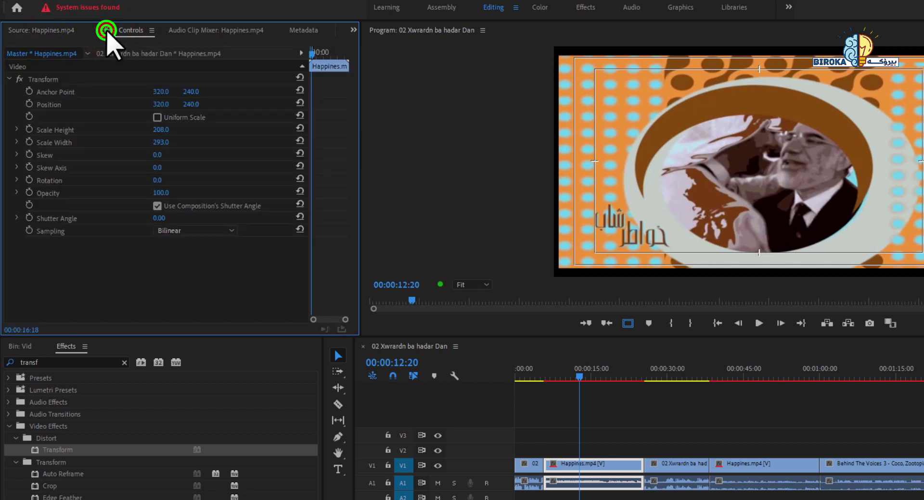
{"action": "left_click_drag", "start_coordinate": [107, 32], "coordinate": [373, 57]}
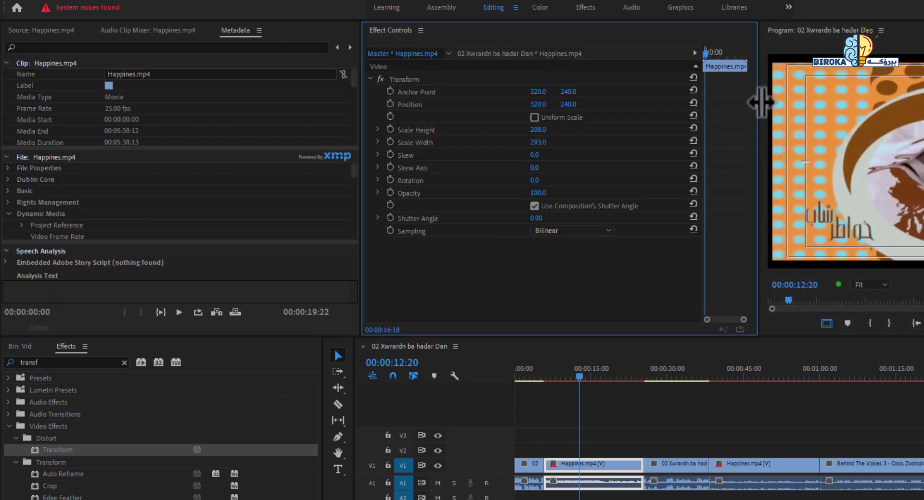
{"action": "left_click_drag", "start_coordinate": [758, 101], "coordinate": [528, 122]}
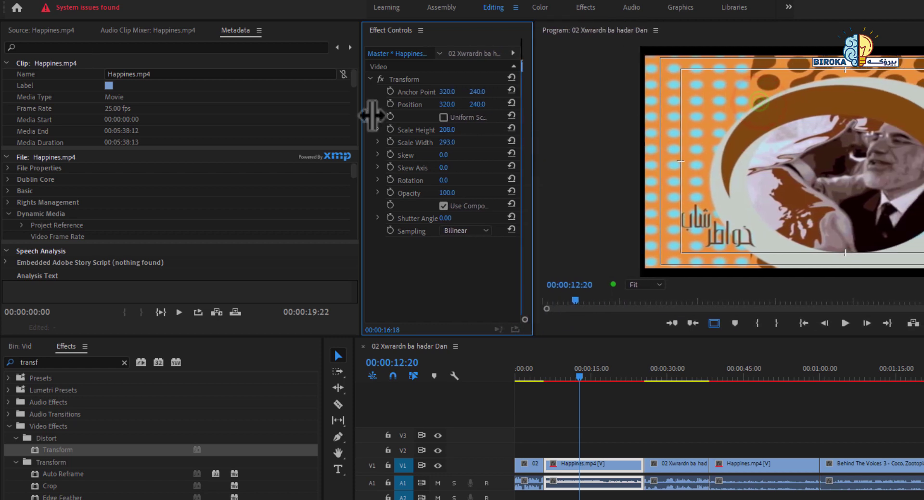
{"action": "left_click", "coordinate": [41, 30]}
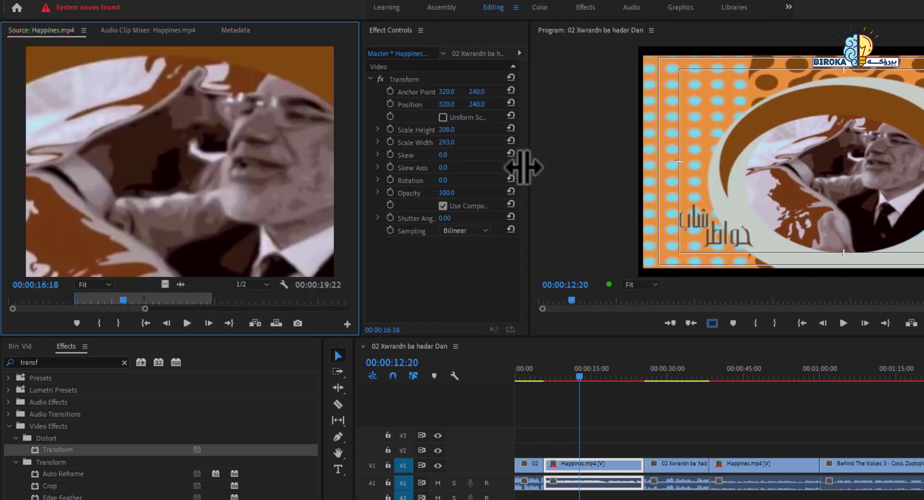
{"action": "left_click_drag", "start_coordinate": [528, 165], "coordinate": [616, 178]}
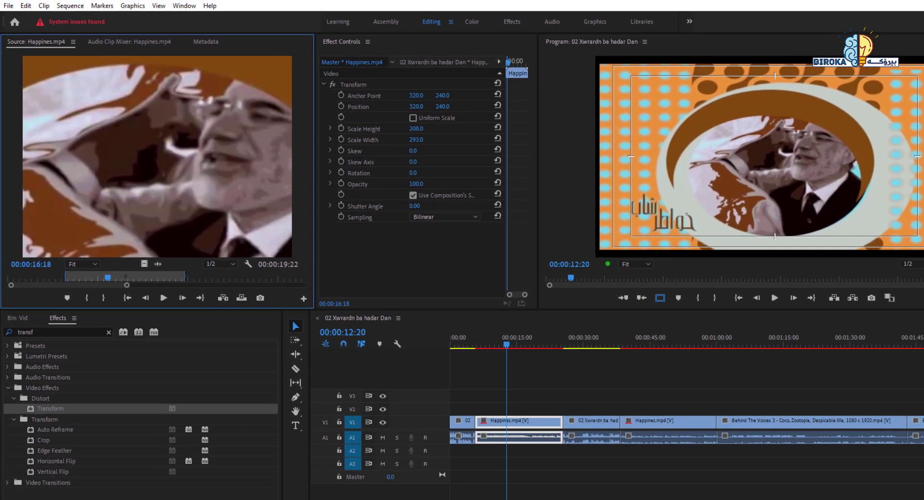
- Check the scaling on the other Happines.mp4 clips in the sequence at 00:00:46:01 and 00:03:27:13
{"action": "left_click_drag", "start_coordinate": [484, 481], "coordinate": [557, 486]}
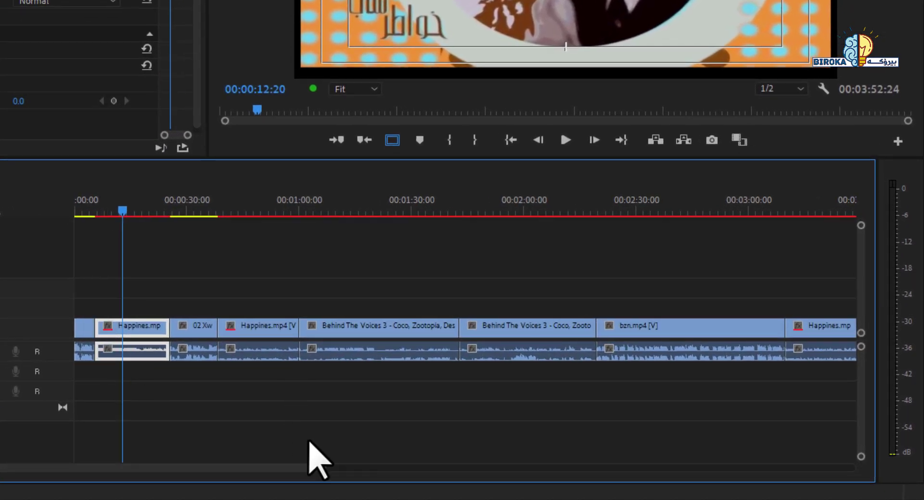
{"action": "left_click_drag", "start_coordinate": [321, 471], "coordinate": [247, 476]}
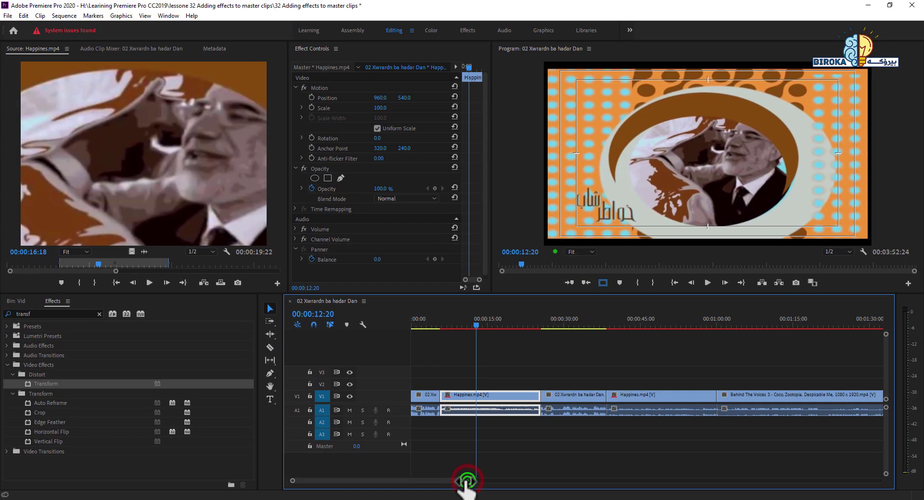
{"action": "left_click", "coordinate": [645, 324]}
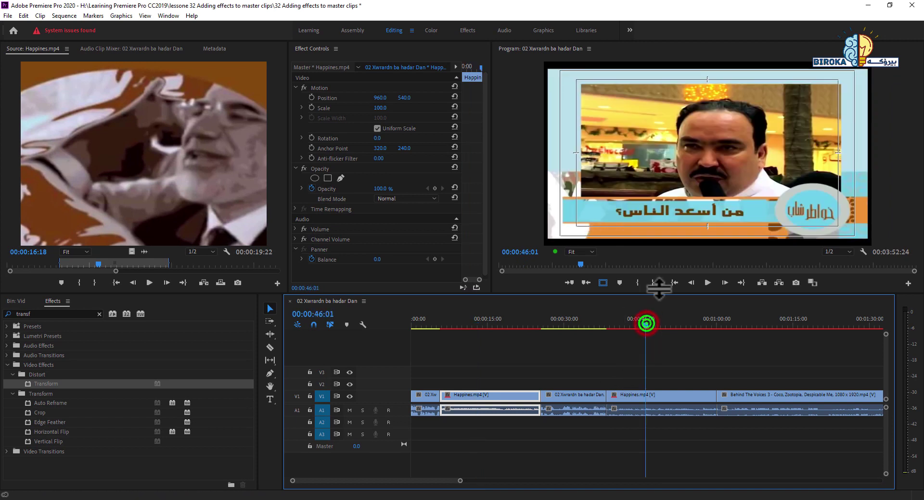
{"action": "left_click", "coordinate": [664, 396]}
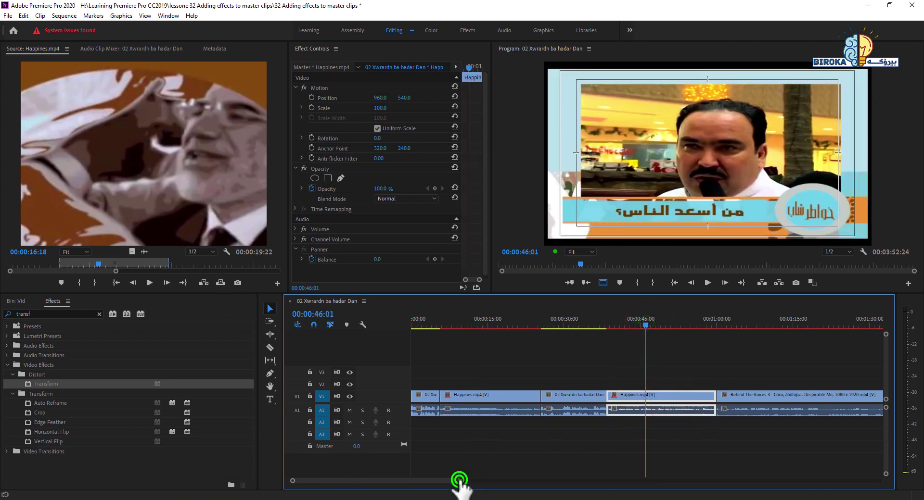
{"action": "left_click_drag", "start_coordinate": [459, 480], "coordinate": [619, 481]}
{"action": "left_click", "coordinate": [742, 316]}
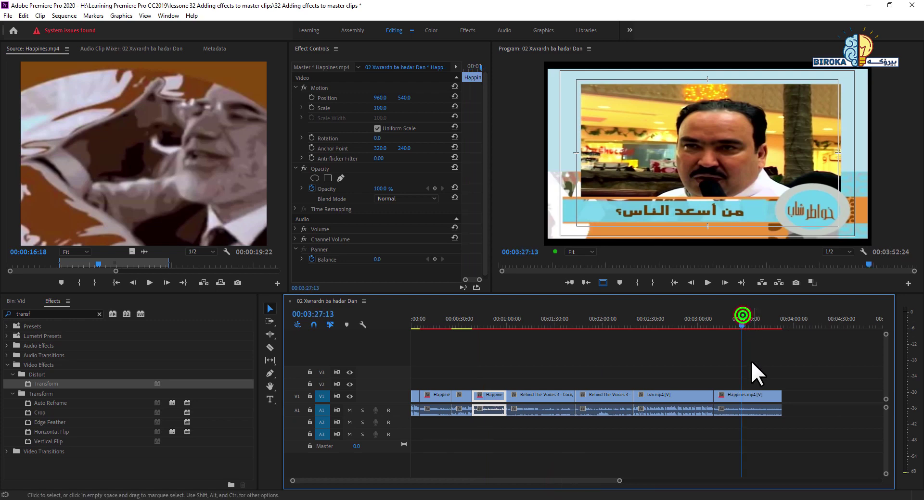
{"action": "left_click", "coordinate": [727, 395]}
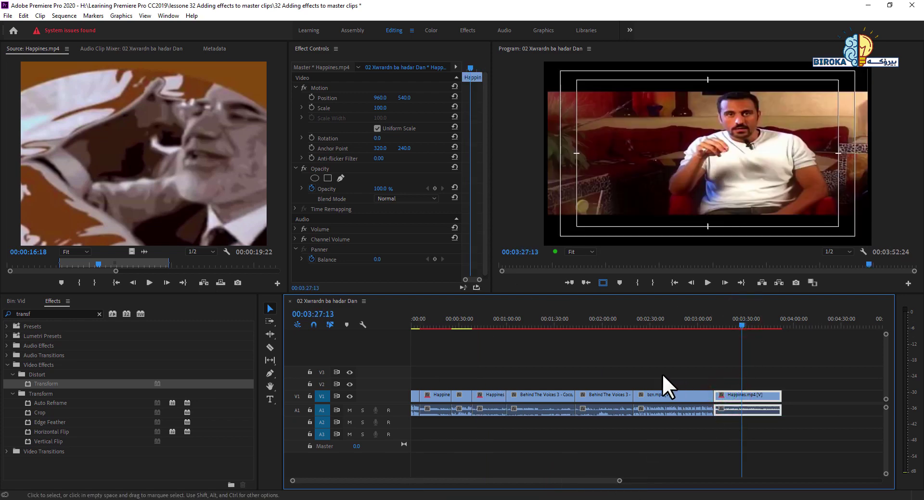
- Return to the Vid bin and load the Happines.mp4 master clip into the Source monitor
{"action": "left_click", "coordinate": [485, 151]}
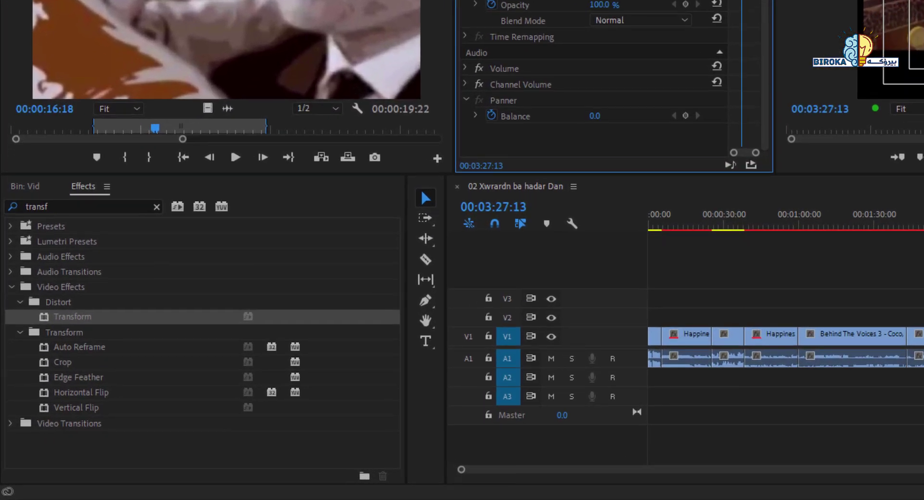
{"action": "left_click", "coordinate": [25, 188]}
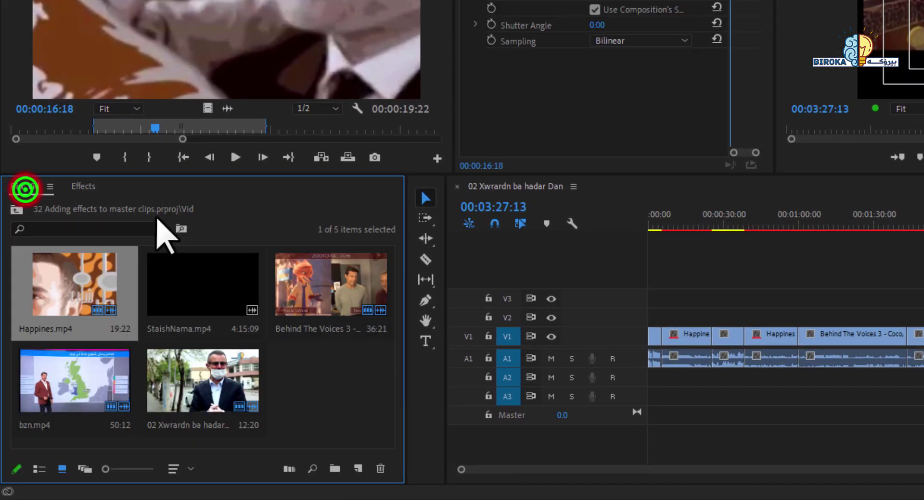
{"action": "double_click", "coordinate": [65, 278]}
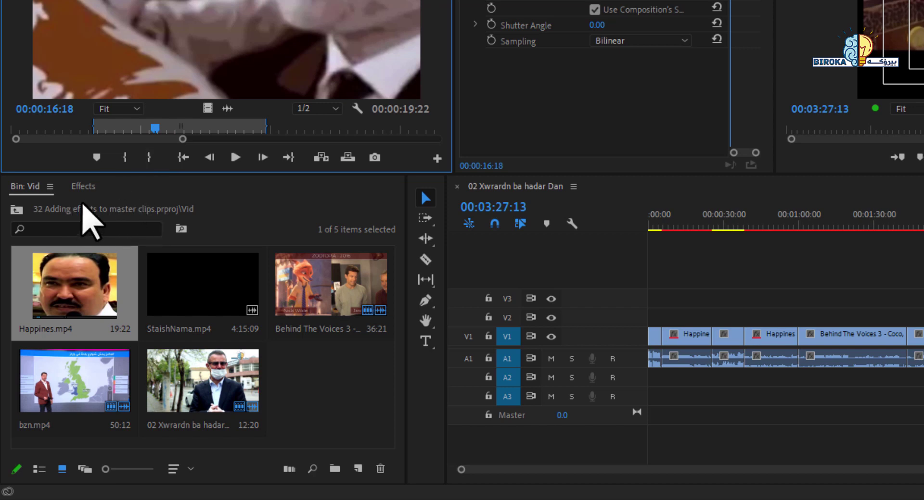
- Find the Brightness & Contrast video effect by searching for "bri" and apply it to the Happines.mp4 master clip
{"action": "left_click", "coordinate": [82, 186]}
{"action": "left_click", "coordinate": [101, 208]}
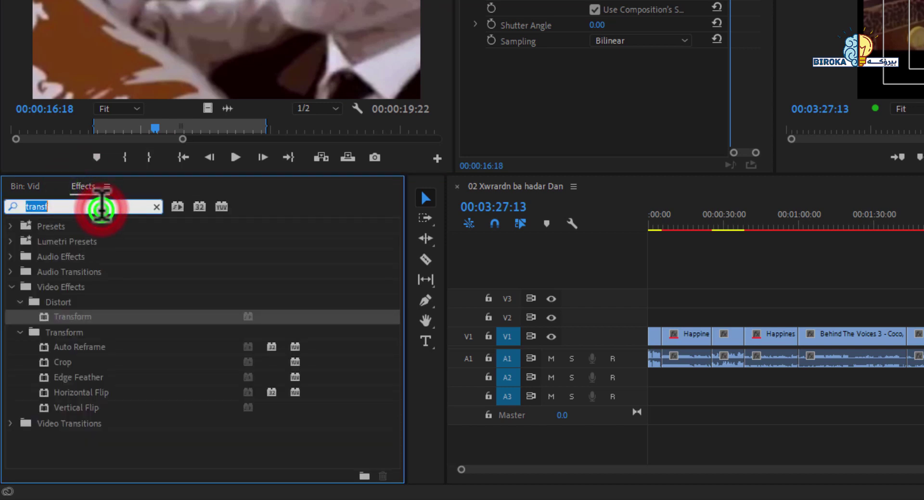
{"action": "type", "text": "brt"}
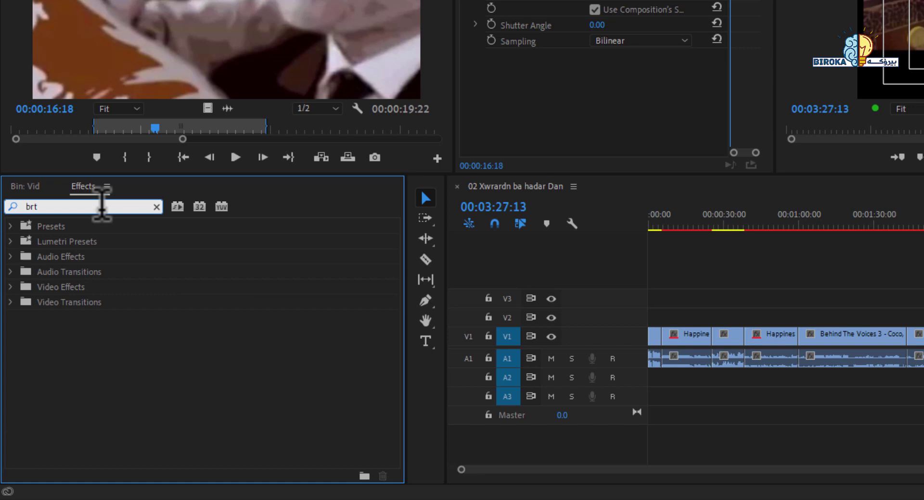
{"action": "key", "text": "BackSpace"}
{"action": "type", "text": "i"}
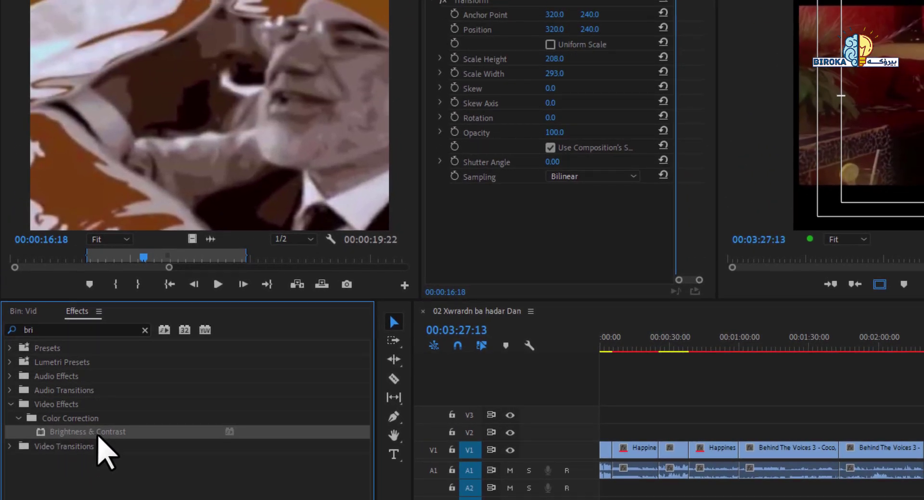
{"action": "left_click_drag", "start_coordinate": [99, 432], "coordinate": [519, 246]}
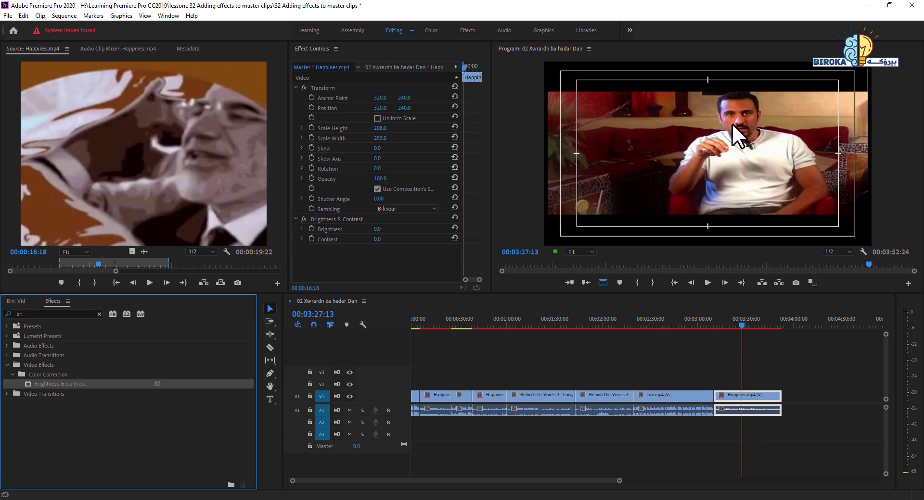
- Set Brightness to 28 and Contrast to 17 in the master clip's Brightness & Contrast effect
{"action": "left_click", "coordinate": [377, 229]}
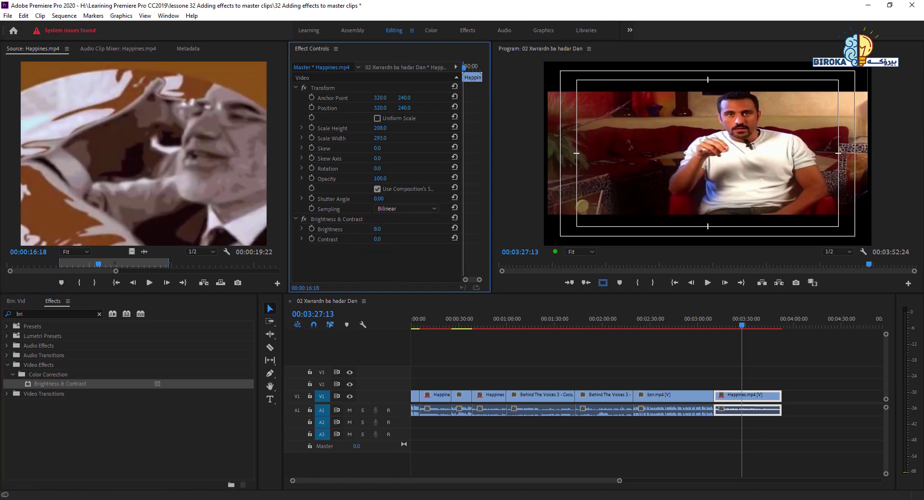
{"action": "mouse_move", "coordinate": [381, 229]}
{"action": "left_mouse_down"}
{"action": "mouse_move", "coordinate": [397, 229]}
{"action": "mouse_move", "coordinate": [383, 230]}
{"action": "left_mouse_up"}
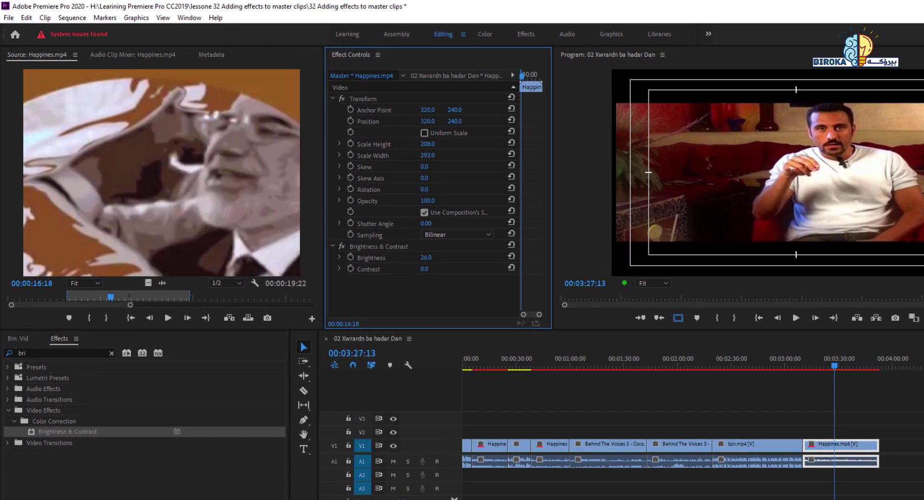
{"action": "left_click_drag", "start_coordinate": [426, 258], "coordinate": [428, 257]}
{"action": "left_click", "coordinate": [463, 290]}
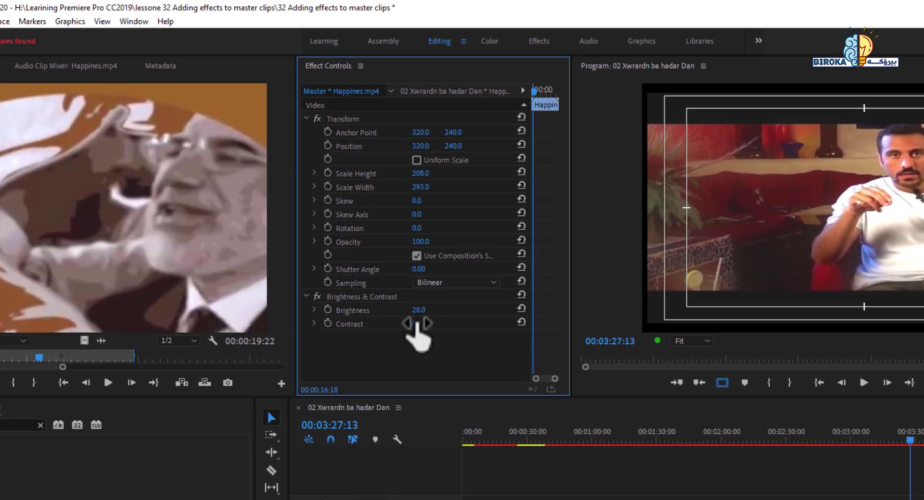
{"action": "left_click", "coordinate": [424, 269]}
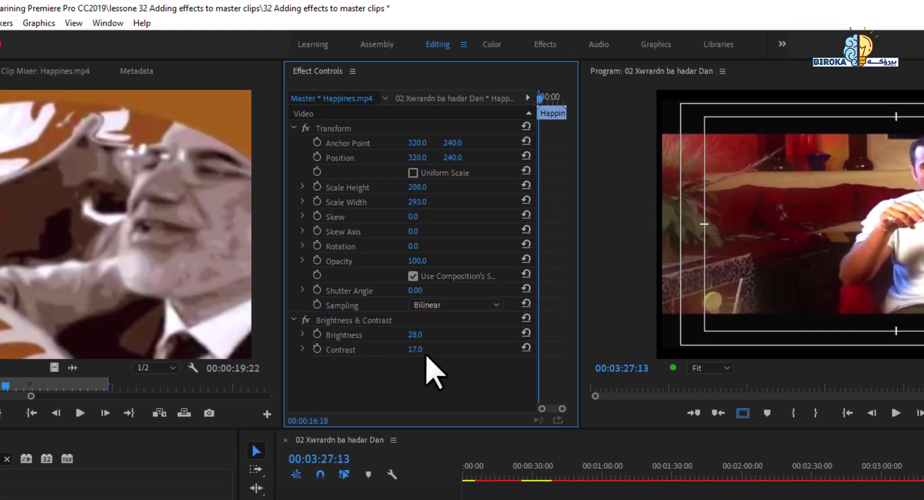
{"action": "left_click_drag", "start_coordinate": [418, 335], "coordinate": [420, 335]}
{"action": "left_click", "coordinate": [418, 335]}
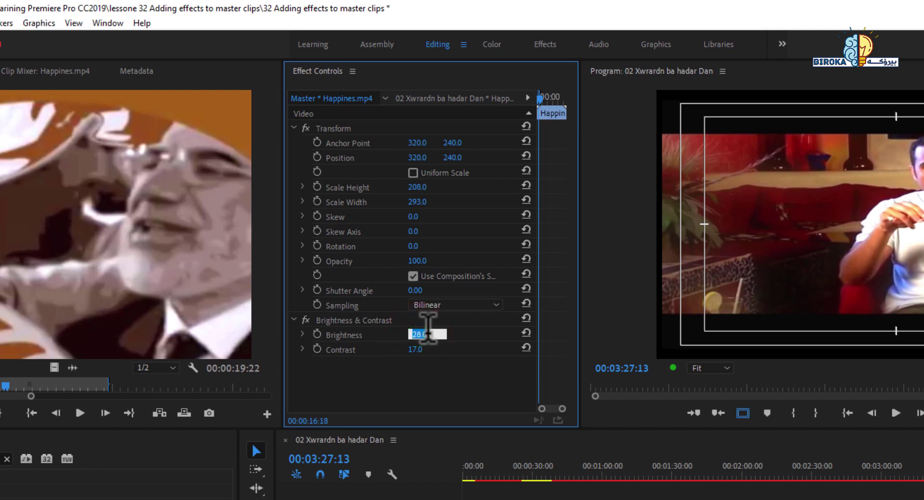
{"action": "left_click", "coordinate": [438, 372]}
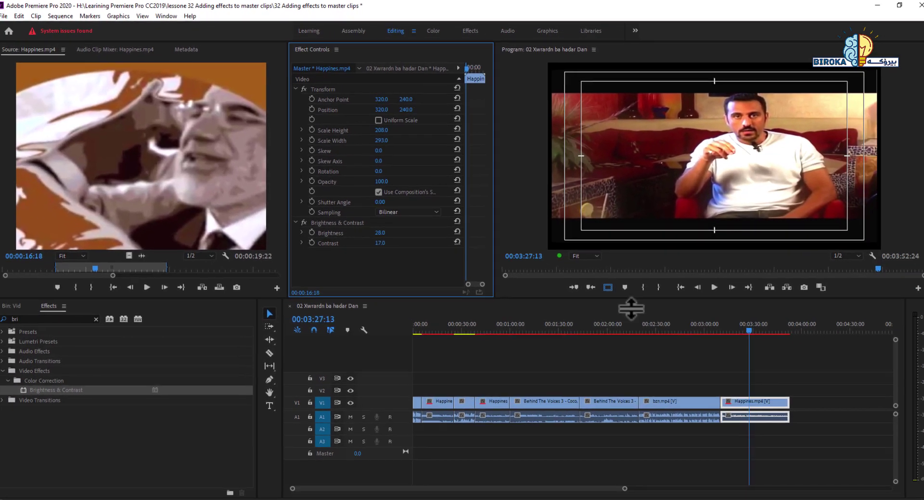
- Select the Happines.mp4 instance at 00:00:43:20 in the sequence and examine its picture and own effect settings, expanding the audio Balance
{"action": "left_click", "coordinate": [487, 395]}
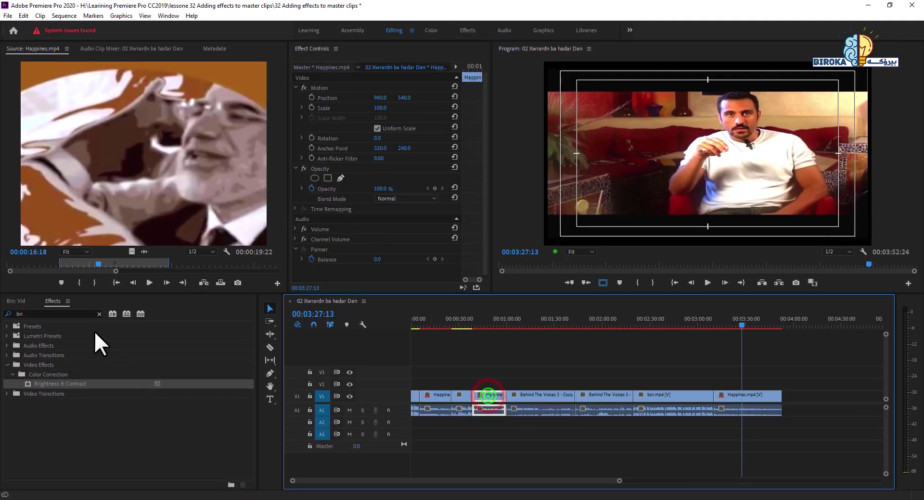
{"action": "left_click", "coordinate": [6, 301]}
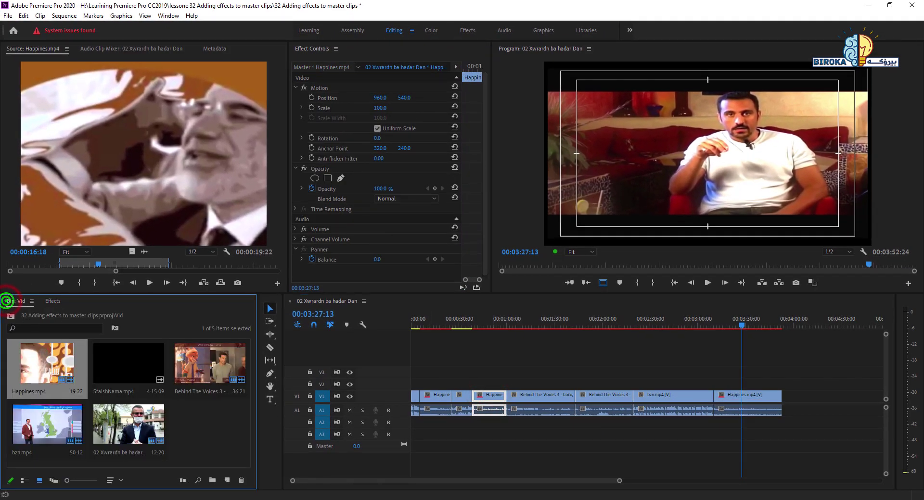
{"action": "left_click", "coordinate": [481, 325]}
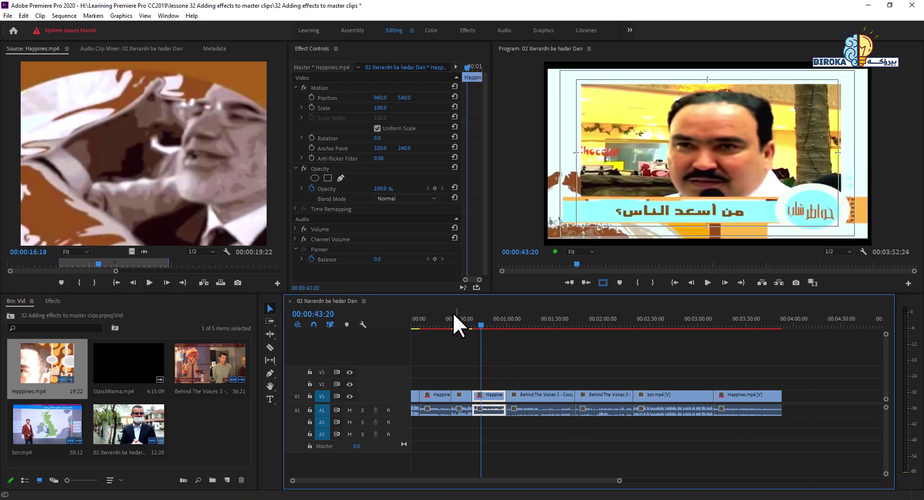
{"action": "left_click", "coordinate": [368, 268]}
{"action": "left_click", "coordinate": [301, 260]}
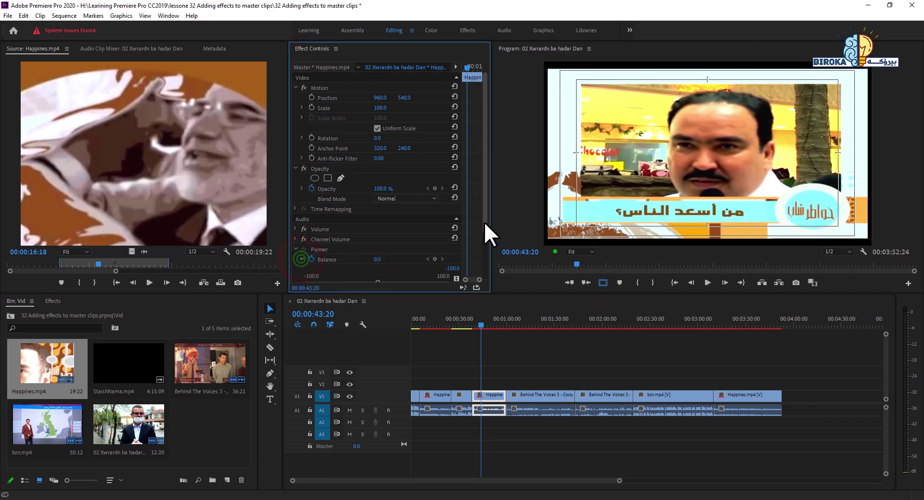
{"action": "left_click_drag", "start_coordinate": [483, 221], "coordinate": [483, 256]}
{"action": "scroll", "coordinate": [403, 264], "scroll_direction": "up", "scroll_amount": 1}
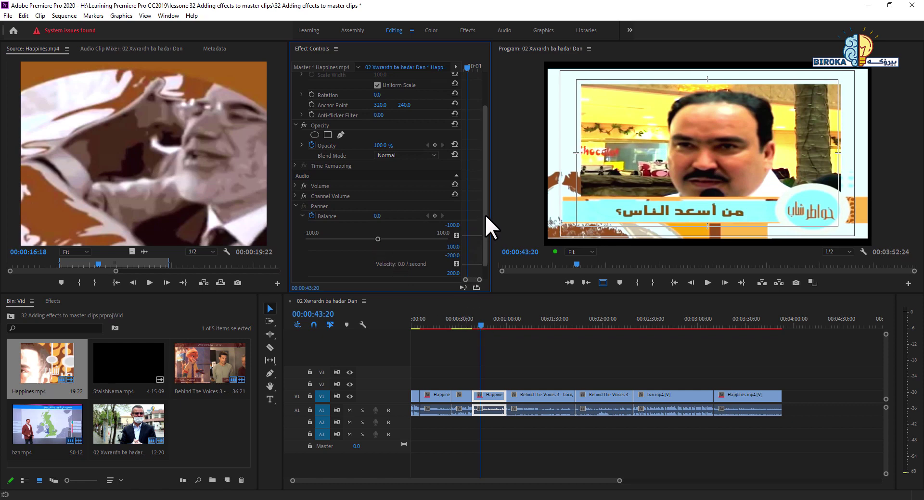
{"action": "left_click_drag", "start_coordinate": [486, 213], "coordinate": [477, 238]}
- Reopen the Happines.mp4 master clip from the Vid bin and set its Brightness & Contrast effect's Contrast to 22
{"action": "left_click", "coordinate": [35, 361]}
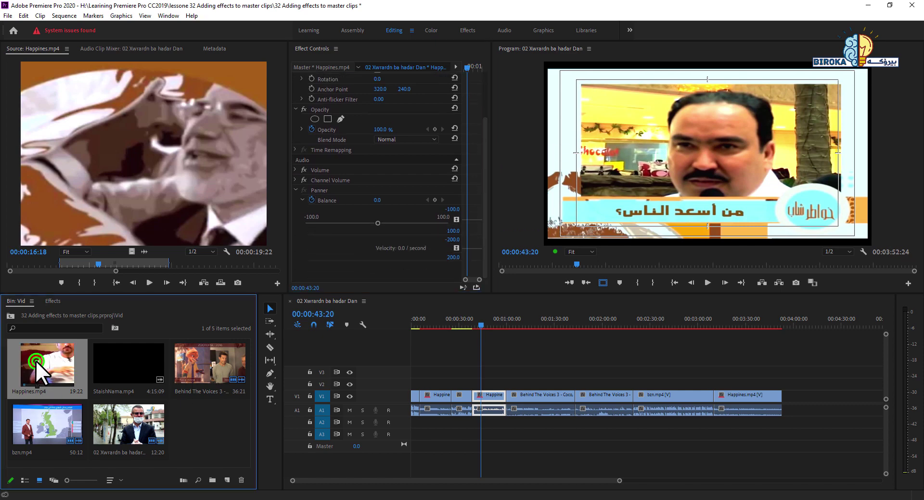
{"action": "double_click", "coordinate": [36, 357]}
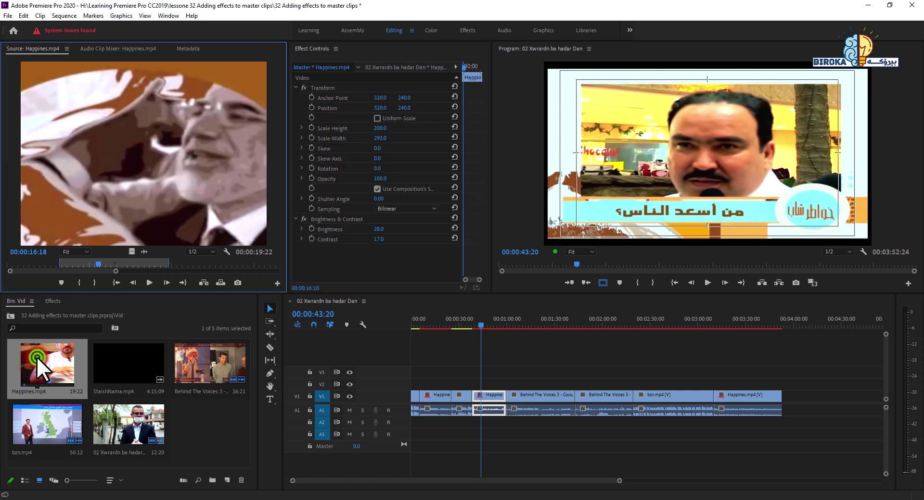
{"action": "left_click", "coordinate": [378, 229]}
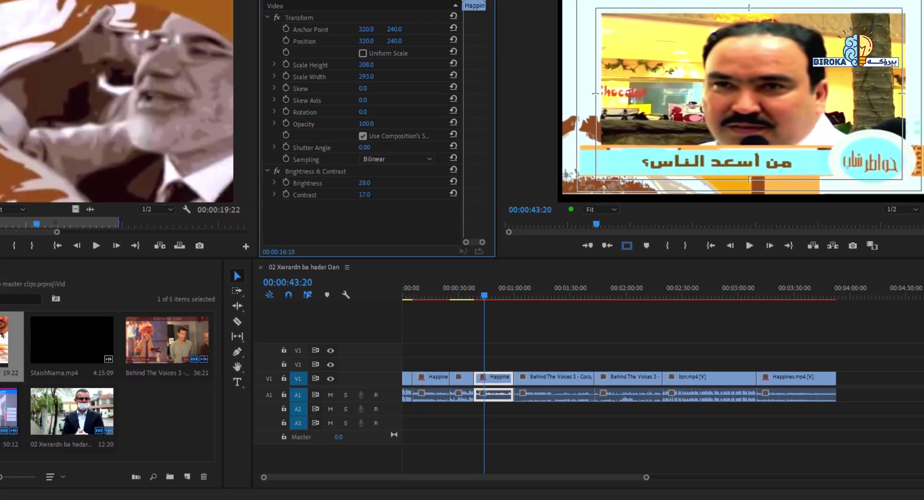
{"action": "double_click", "coordinate": [50, 364]}
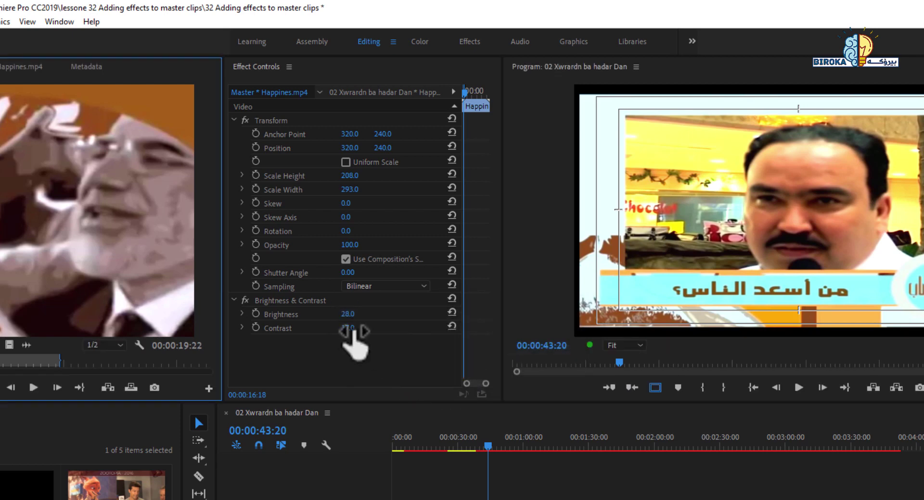
{"action": "left_click", "coordinate": [352, 330]}
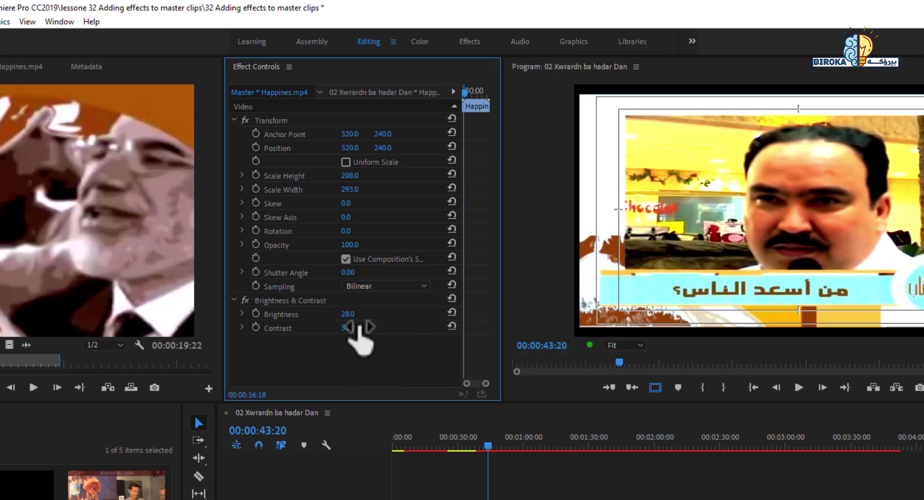
{"action": "left_click_drag", "start_coordinate": [352, 328], "coordinate": [347, 327]}
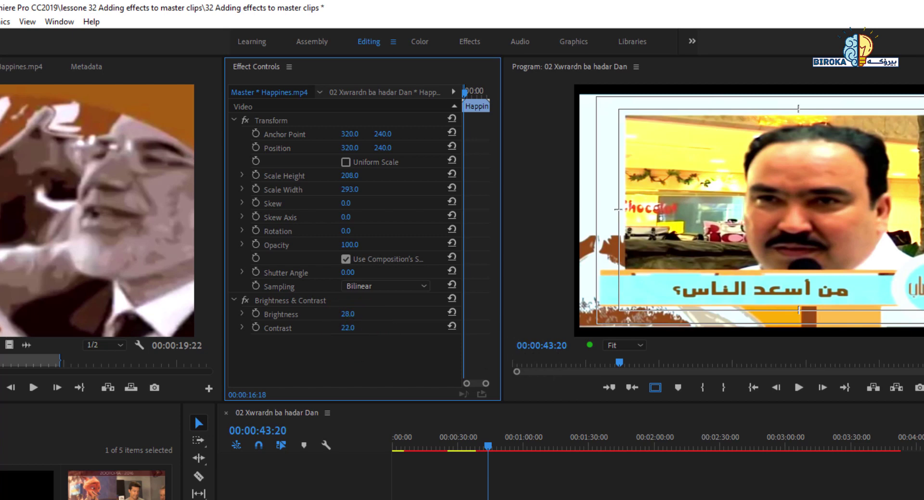
- Select the Happines.mp4 instance at 00:00:43:20 and zoom the sequence timeline out to fit all clips with room to spare
{"action": "left_click", "coordinate": [491, 497]}
{"action": "key", "text": "minus"}
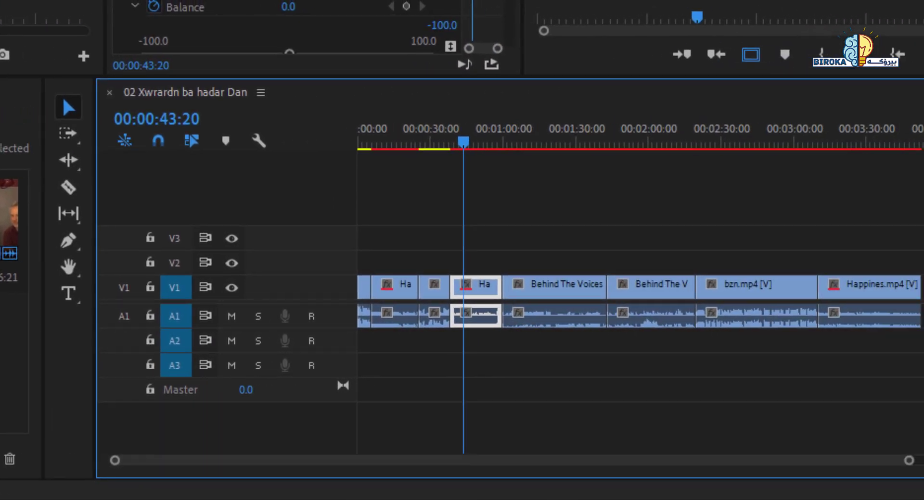
{"action": "left_click_drag", "start_coordinate": [908, 461], "coordinate": [872, 467]}
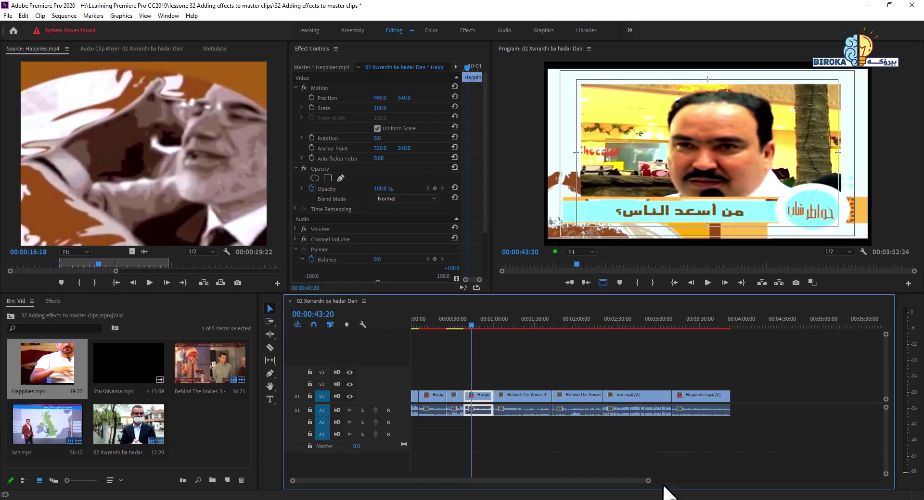